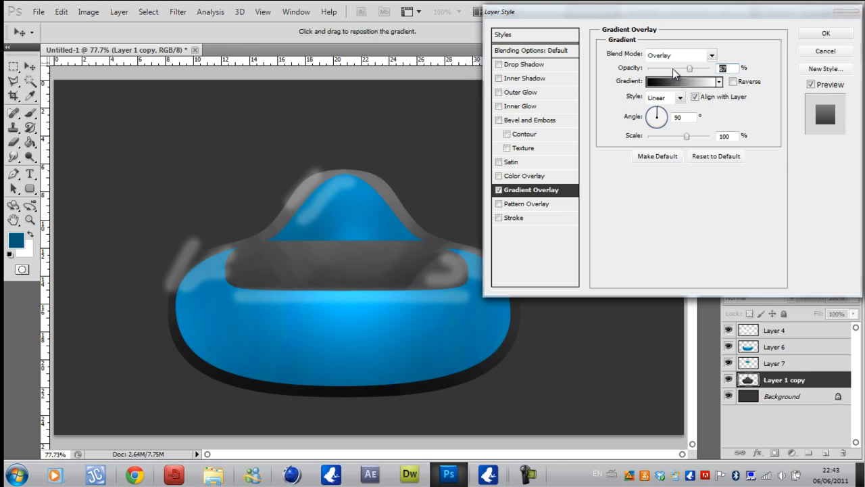
- Set the gradient overlay opacity of Layer 1 copy to 44% and enable its Inner Glow and Outer Glow effects
{"action": "left_click", "coordinate": [671, 69]}
{"action": "left_click_drag", "start_coordinate": [671, 68], "coordinate": [674, 71]}
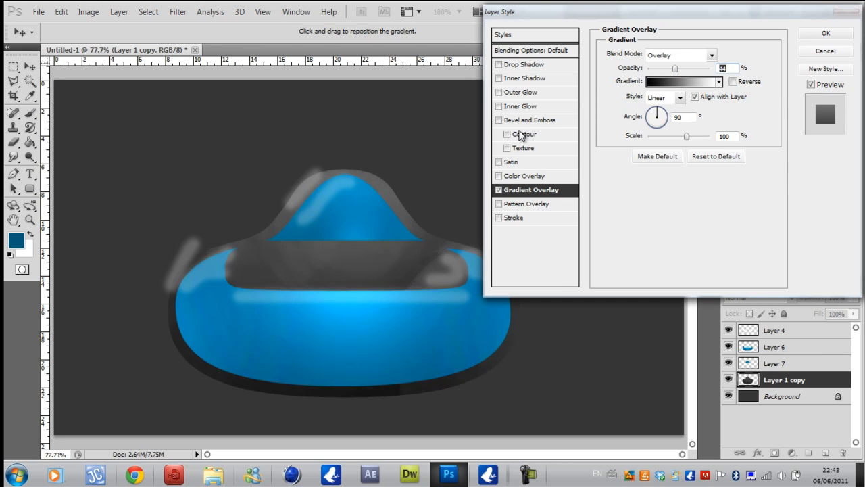
{"action": "left_click", "coordinate": [530, 109]}
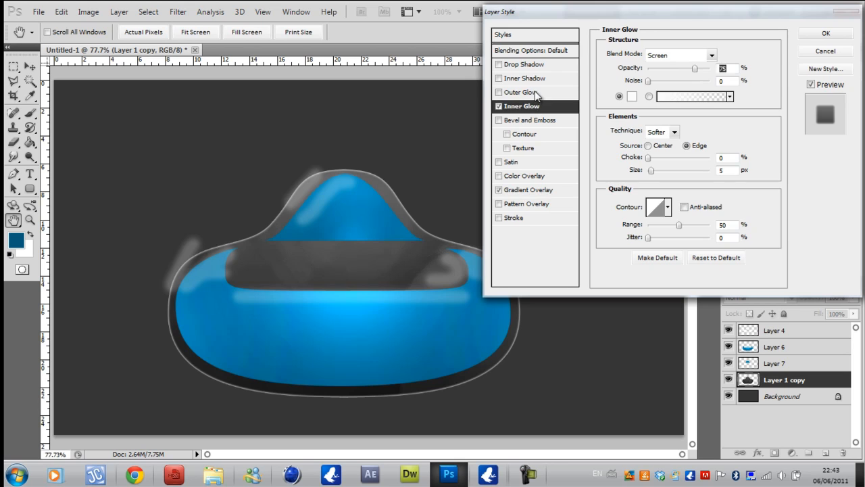
{"action": "left_click", "coordinate": [554, 94]}
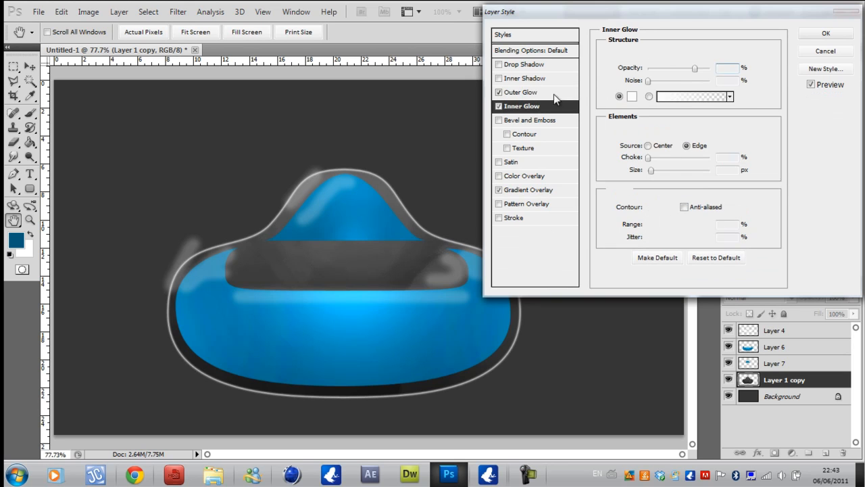
- Configure the inner glow of Layer 1 copy with Normal blend mode, black colour, 21 px size and 76% opacity
{"action": "left_click", "coordinate": [660, 57]}
{"action": "left_click", "coordinate": [659, 68]}
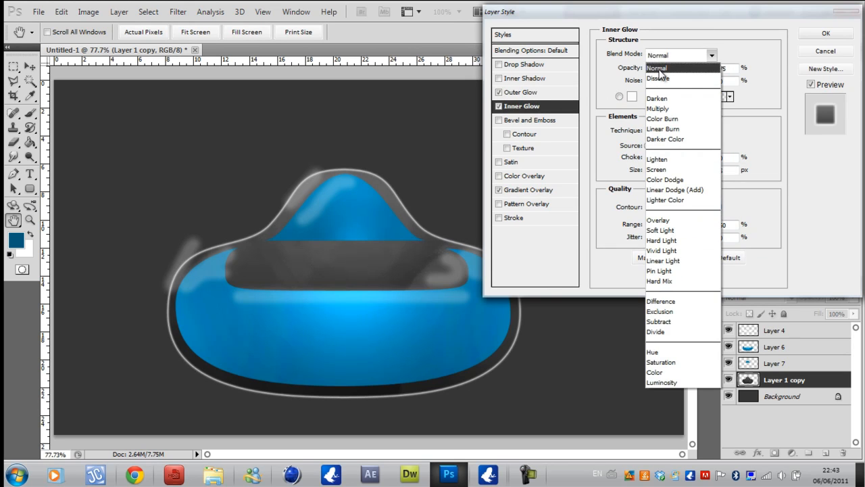
{"action": "left_click", "coordinate": [633, 97]}
{"action": "left_click_drag", "start_coordinate": [377, 160], "coordinate": [222, 344]}
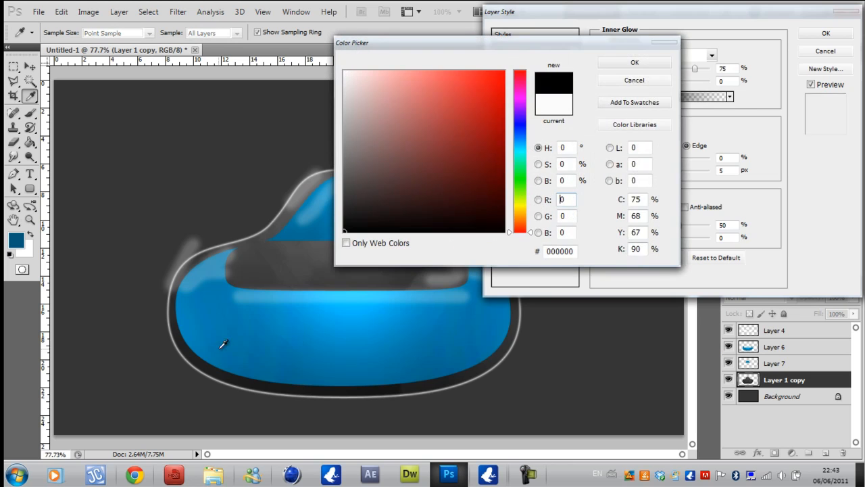
{"action": "left_click", "coordinate": [634, 64]}
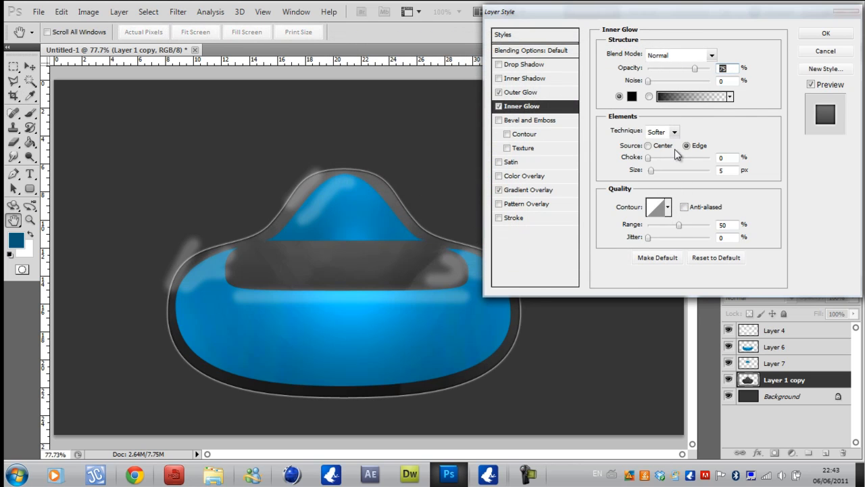
{"action": "left_click_drag", "start_coordinate": [652, 171], "coordinate": [660, 178]}
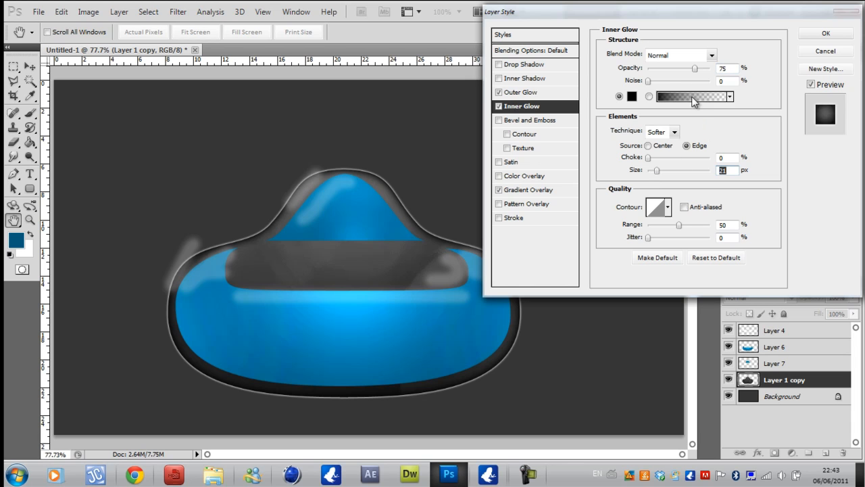
{"action": "left_click_drag", "start_coordinate": [696, 72], "coordinate": [695, 73]}
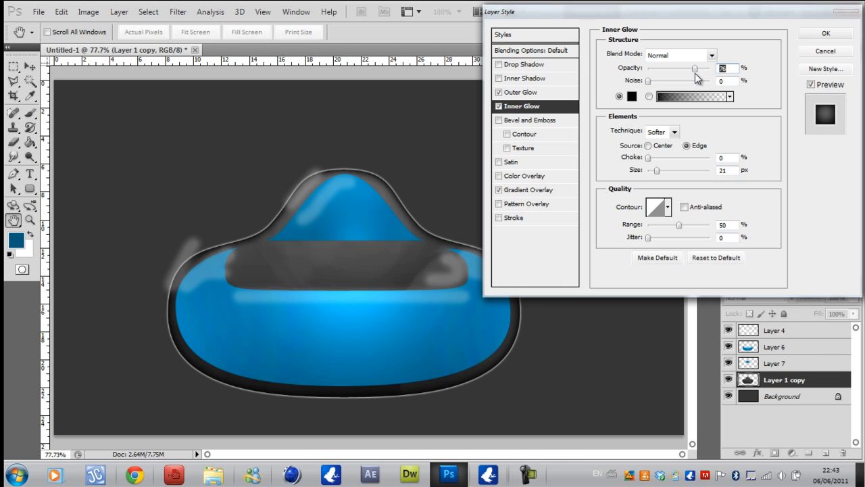
- Give Layer 1 copy a black outer glow with Normal blend mode, 54 px size and 81% opacity, and apply the layer style
{"action": "left_click", "coordinate": [523, 93]}
{"action": "left_click", "coordinate": [683, 56]}
{"action": "left_click", "coordinate": [674, 67]}
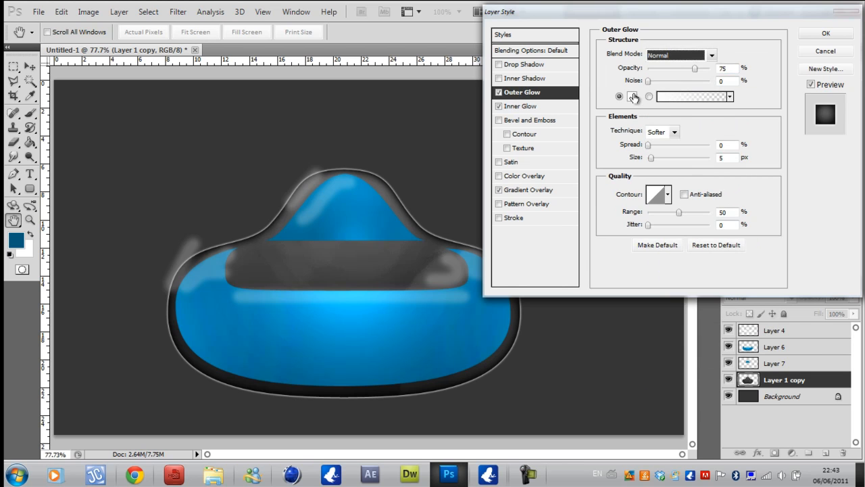
{"action": "left_click", "coordinate": [633, 97]}
{"action": "left_click_drag", "start_coordinate": [400, 152], "coordinate": [279, 291]}
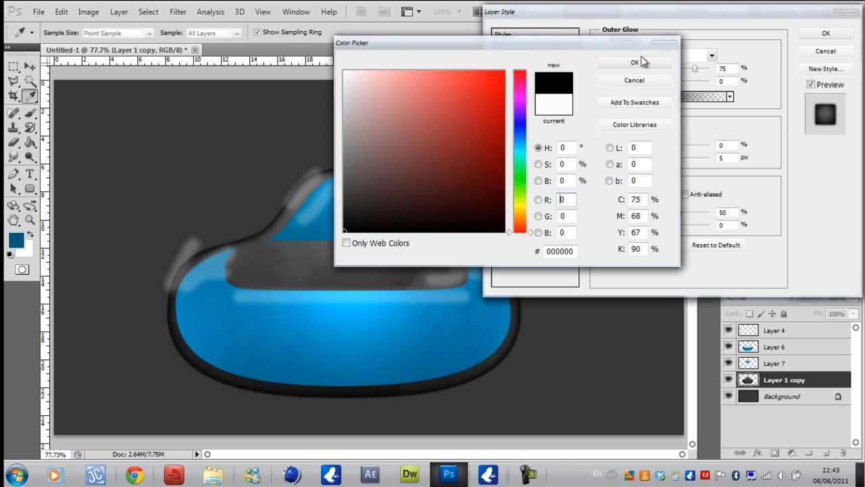
{"action": "left_click", "coordinate": [641, 62]}
{"action": "left_click_drag", "start_coordinate": [654, 157], "coordinate": [664, 158]}
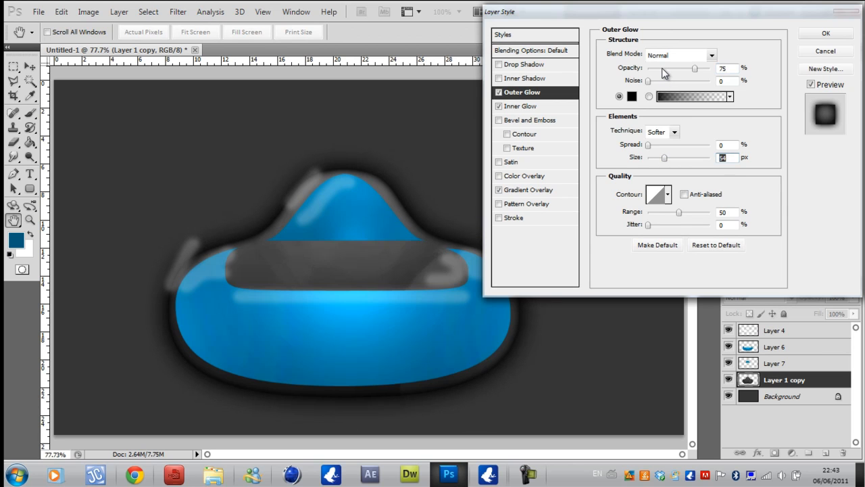
{"action": "left_click_drag", "start_coordinate": [695, 68], "coordinate": [700, 90]}
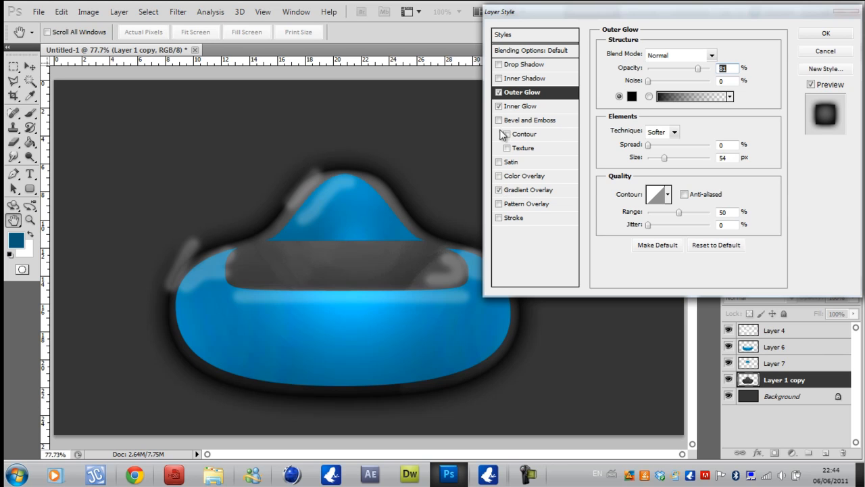
{"action": "left_click", "coordinate": [838, 34]}
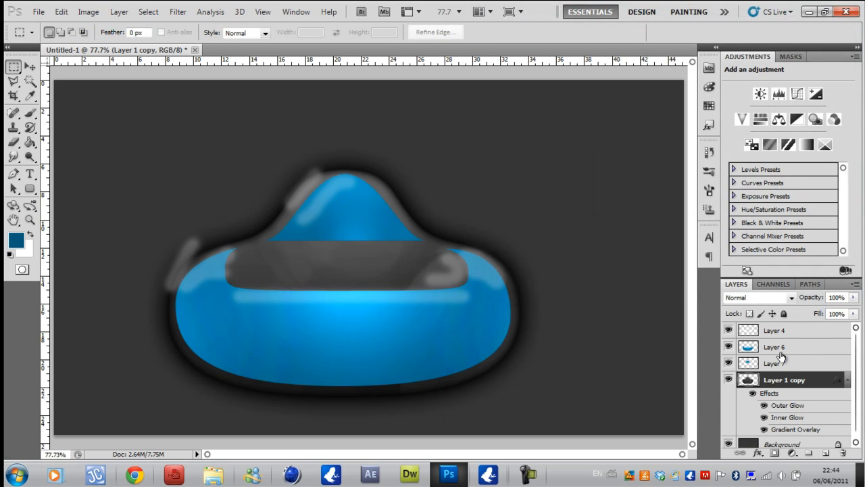
- Add a gradient overlay to Layer 6 using Overlay blend mode and 53% opacity
{"action": "left_click", "coordinate": [777, 347]}
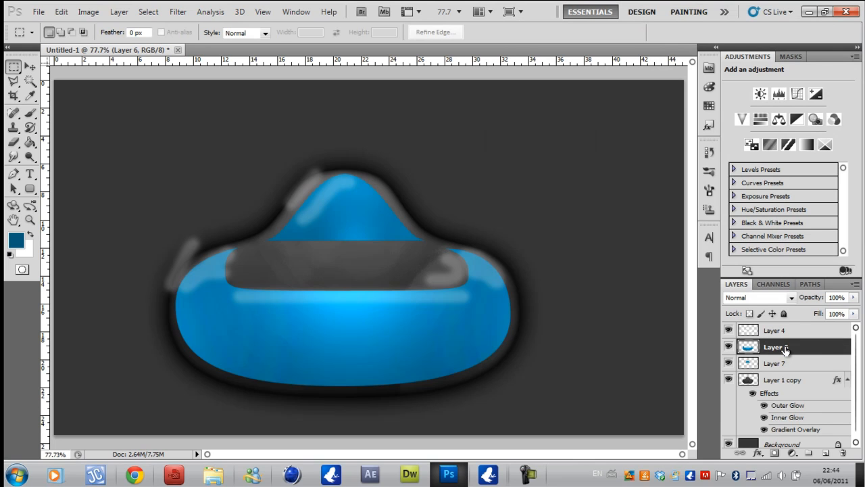
{"action": "right_click", "coordinate": [780, 348]}
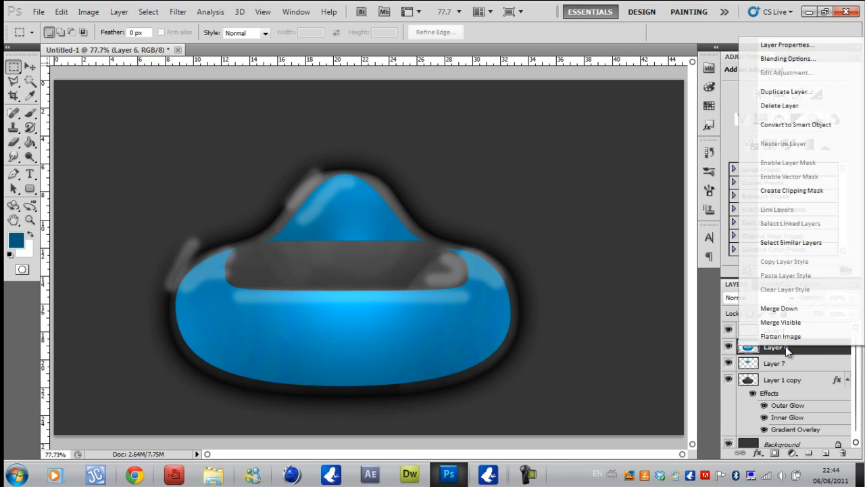
{"action": "left_click", "coordinate": [776, 60]}
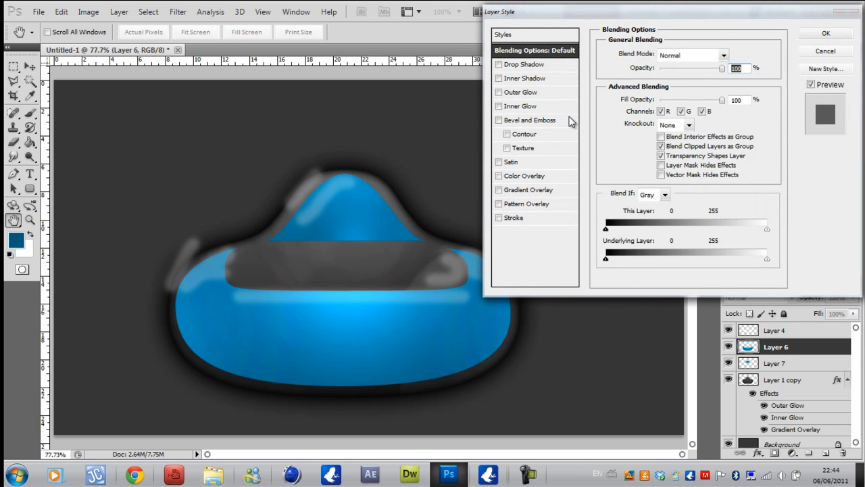
{"action": "left_click", "coordinate": [536, 190]}
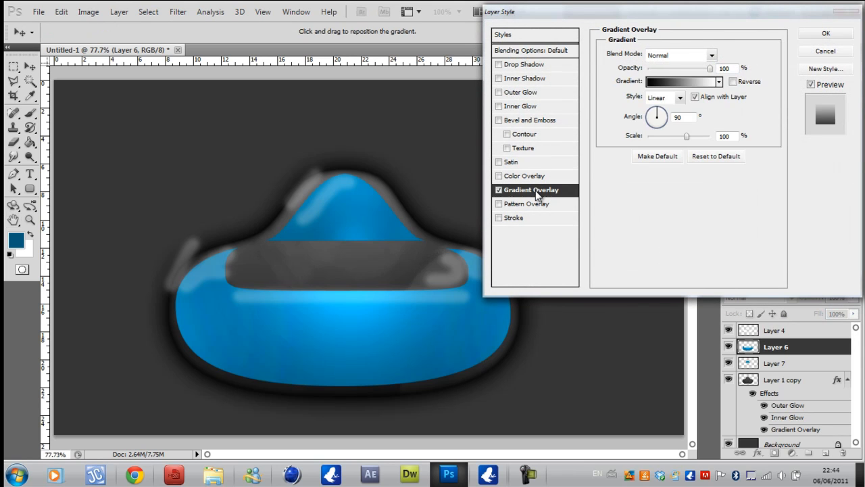
{"action": "left_click", "coordinate": [712, 57]}
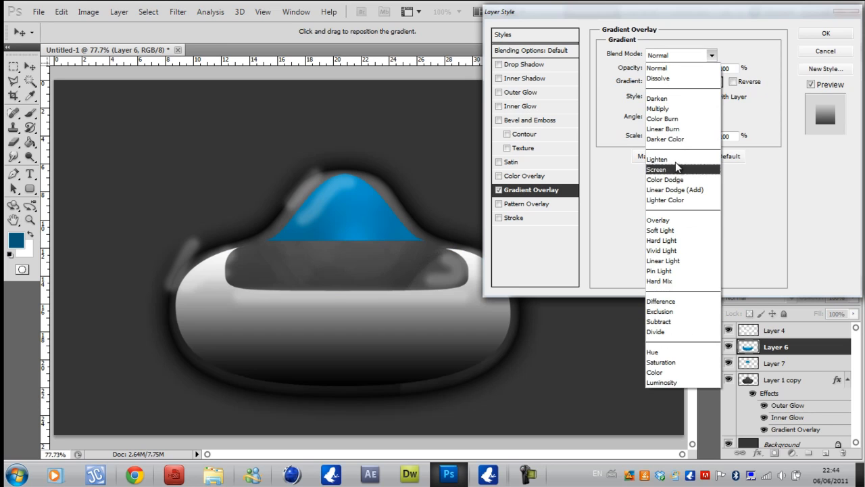
{"action": "left_click", "coordinate": [668, 222]}
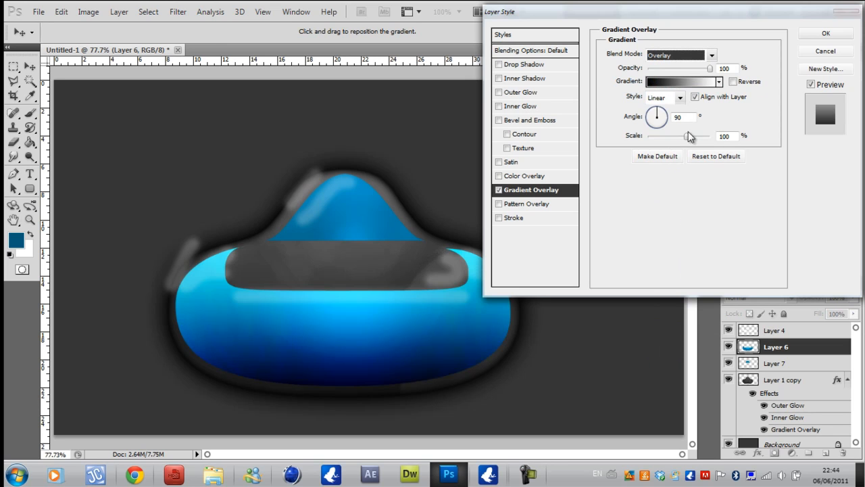
{"action": "mouse_move", "coordinate": [669, 69]}
{"action": "left_mouse_down"}
{"action": "mouse_move", "coordinate": [694, 84]}
{"action": "mouse_move", "coordinate": [685, 81]}
{"action": "mouse_move", "coordinate": [723, 66]}
{"action": "mouse_move", "coordinate": [682, 78]}
{"action": "left_mouse_up"}
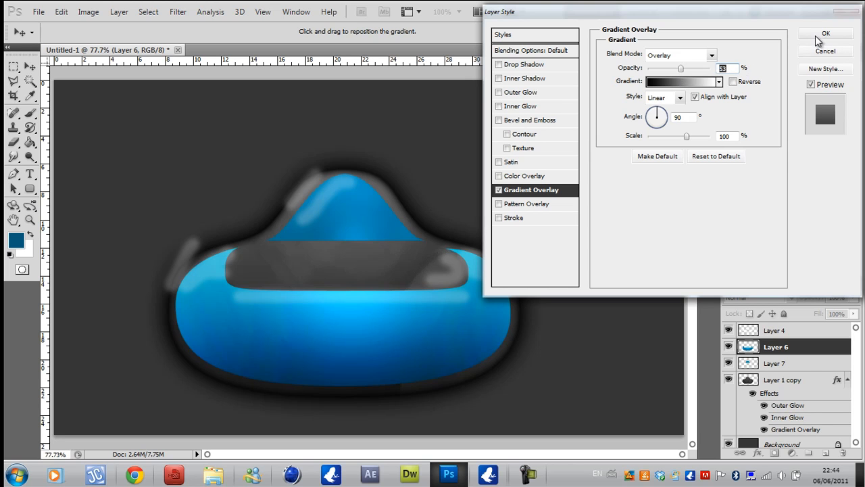
- Enable Inner Glow on Layer 6 and add a black outer glow with Normal blend mode and 10 px size
{"action": "left_click", "coordinate": [519, 106]}
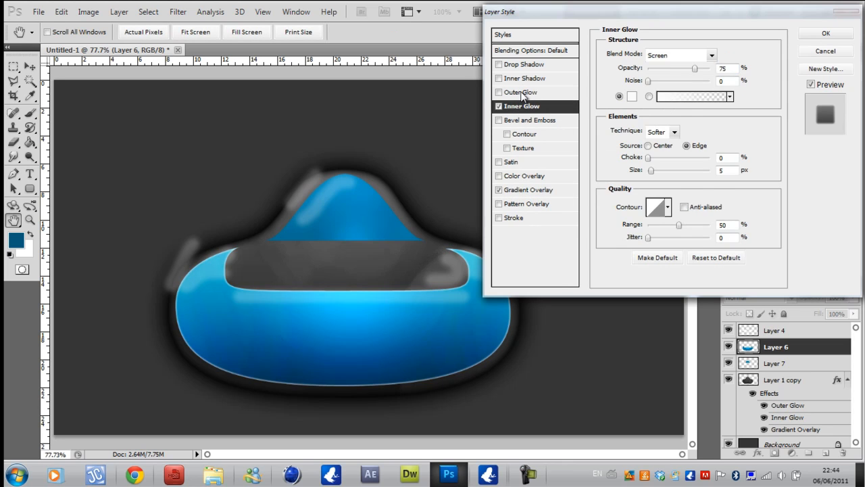
{"action": "left_click", "coordinate": [521, 93]}
{"action": "left_click", "coordinate": [679, 55]}
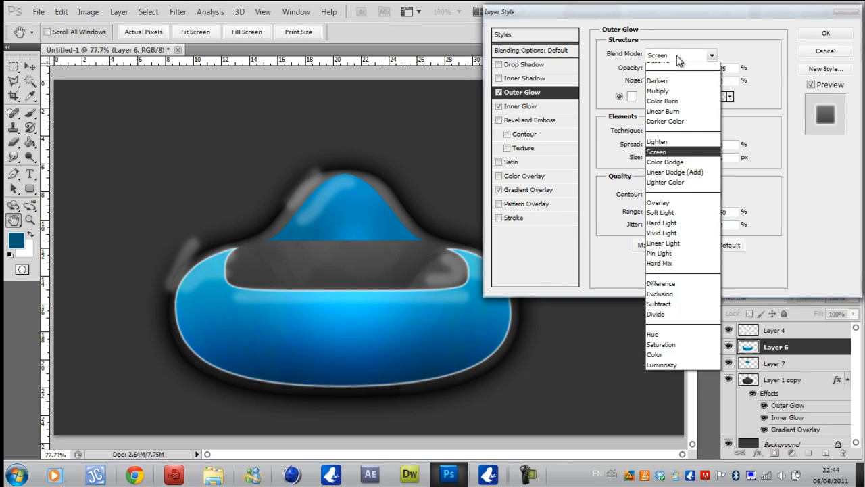
{"action": "left_click", "coordinate": [682, 69]}
{"action": "left_click", "coordinate": [632, 96]}
{"action": "left_click_drag", "start_coordinate": [415, 158], "coordinate": [344, 235]}
{"action": "left_click", "coordinate": [618, 63]}
{"action": "left_click_drag", "start_coordinate": [651, 158], "coordinate": [655, 161]}
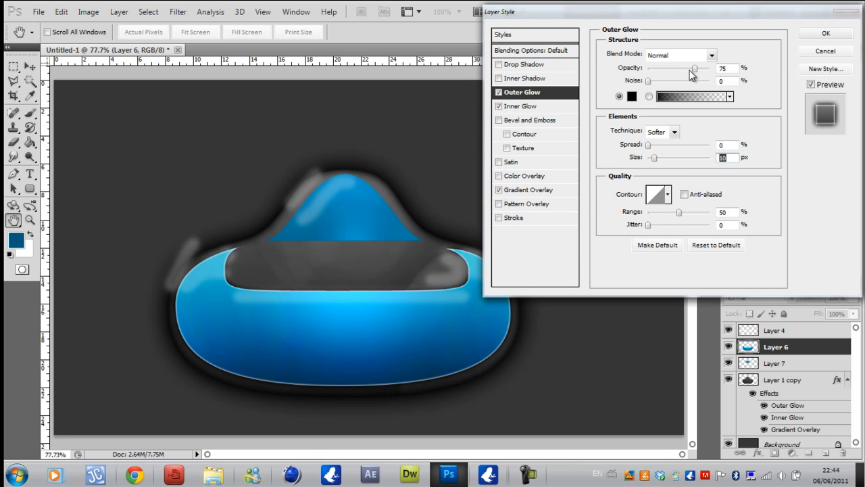
- Configure Layer 6's inner glow with Normal blend mode, black colour, 80% opacity and 10 px size
{"action": "left_click", "coordinate": [544, 108]}
{"action": "left_click", "coordinate": [659, 55]}
{"action": "left_click", "coordinate": [656, 67]}
{"action": "left_click", "coordinate": [632, 98]}
{"action": "left_click_drag", "start_coordinate": [479, 166], "coordinate": [307, 295]}
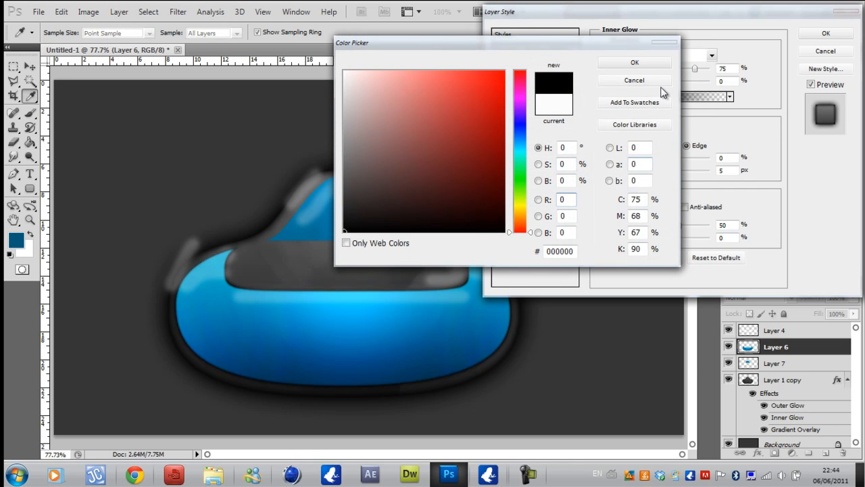
{"action": "left_click", "coordinate": [653, 64]}
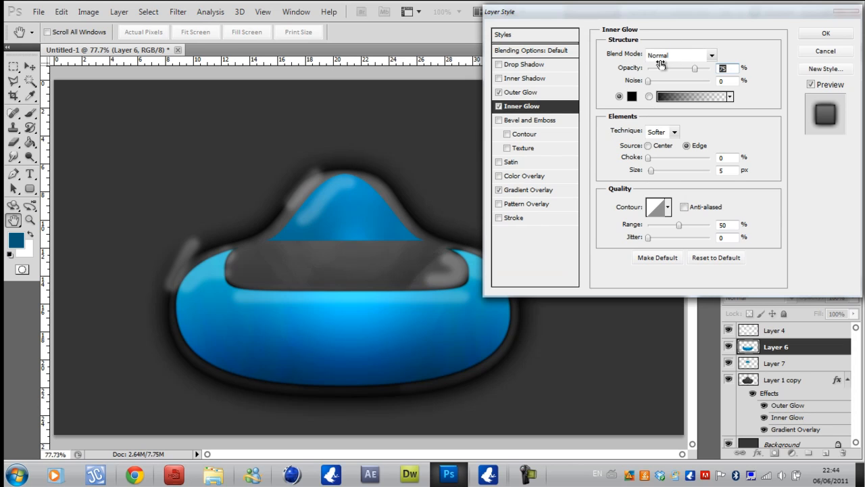
{"action": "left_click_drag", "start_coordinate": [653, 175], "coordinate": [659, 174]}
{"action": "mouse_move", "coordinate": [695, 69]}
{"action": "left_mouse_down"}
{"action": "mouse_move", "coordinate": [707, 71]}
{"action": "mouse_move", "coordinate": [700, 74]}
{"action": "left_mouse_up"}
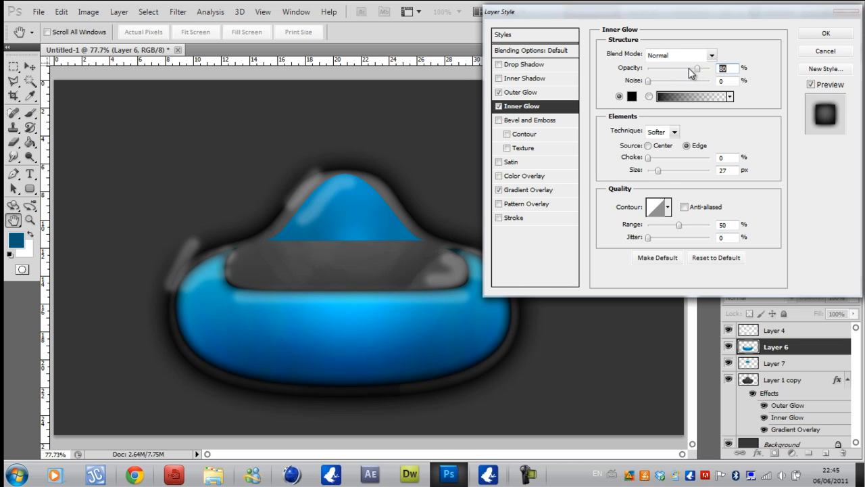
{"action": "left_click_drag", "start_coordinate": [657, 173], "coordinate": [656, 176]}
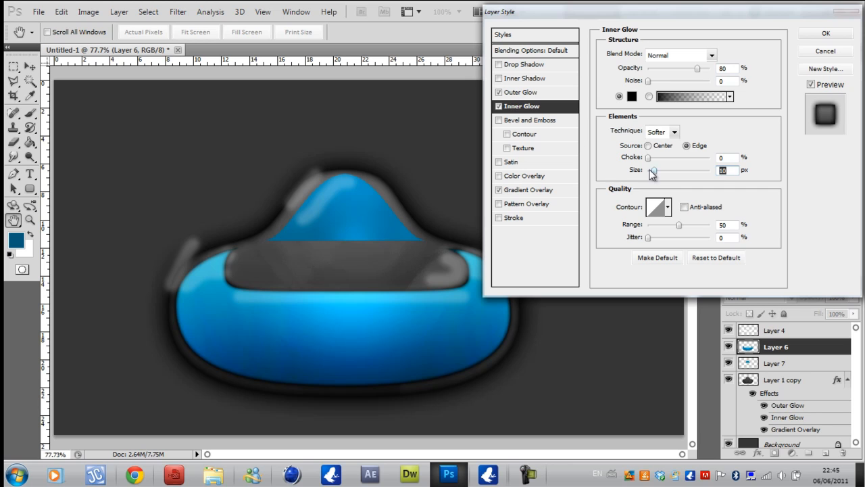
- Set Layer 6's outer glow to 24 px and 100% opacity and its inner glow opacity to 87%, and apply the style
{"action": "left_click", "coordinate": [533, 92]}
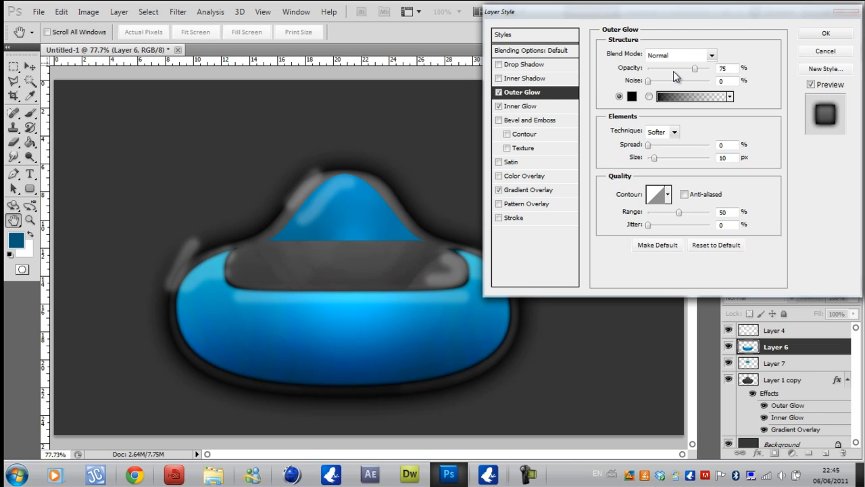
{"action": "left_click_drag", "start_coordinate": [653, 164], "coordinate": [659, 165]}
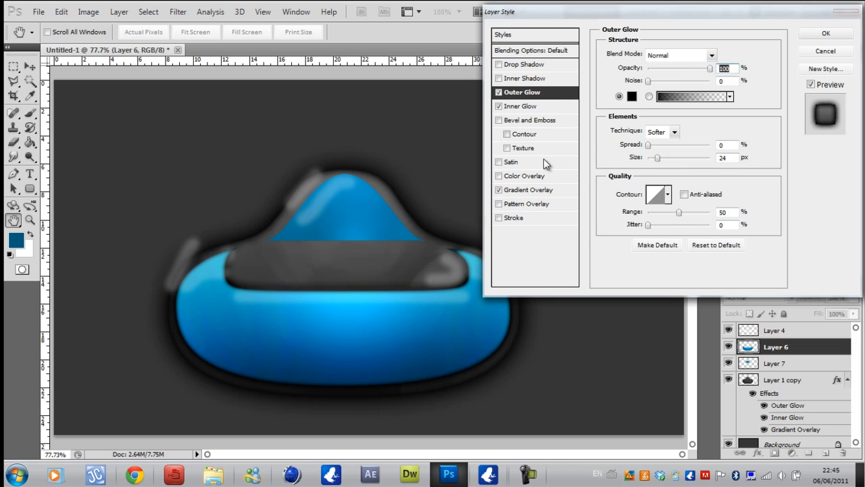
{"action": "left_click", "coordinate": [553, 103]}
{"action": "mouse_move", "coordinate": [700, 68]}
{"action": "left_mouse_down"}
{"action": "mouse_move", "coordinate": [719, 66]}
{"action": "mouse_move", "coordinate": [705, 63]}
{"action": "left_mouse_up"}
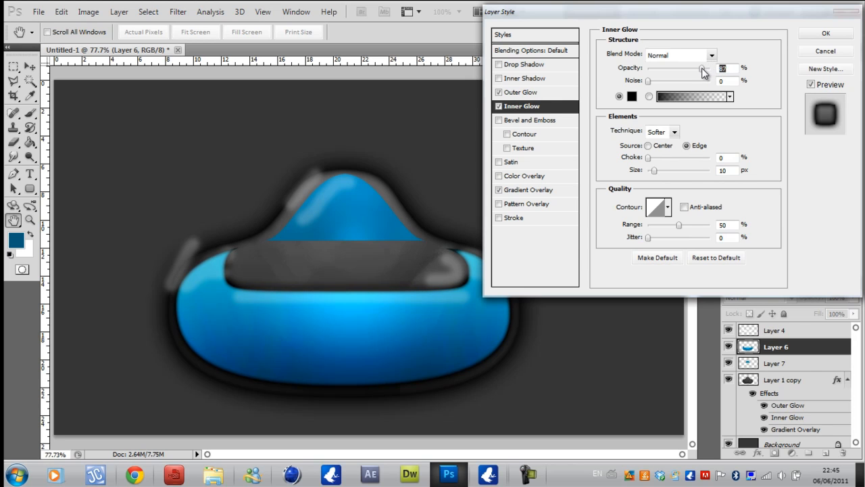
{"action": "left_click", "coordinate": [846, 38]}
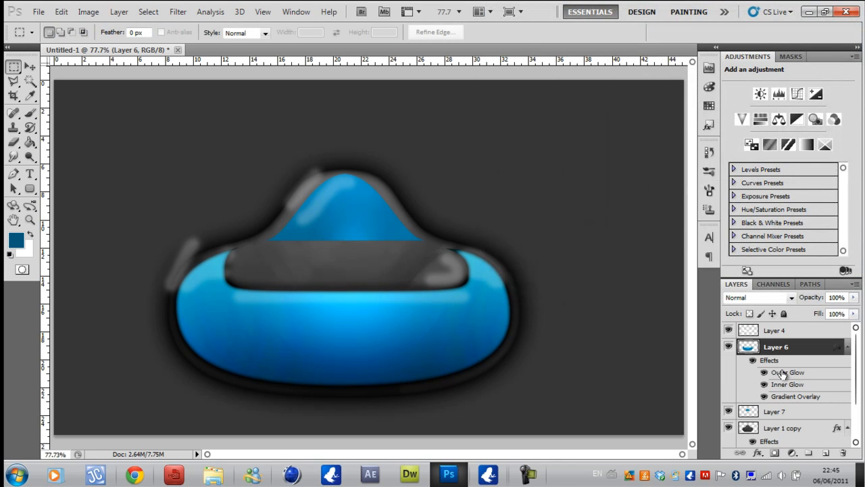
- Copy the layer style of Layer 6 and paste it onto Layer 7, the blue upper shape
{"action": "right_click", "coordinate": [782, 374]}
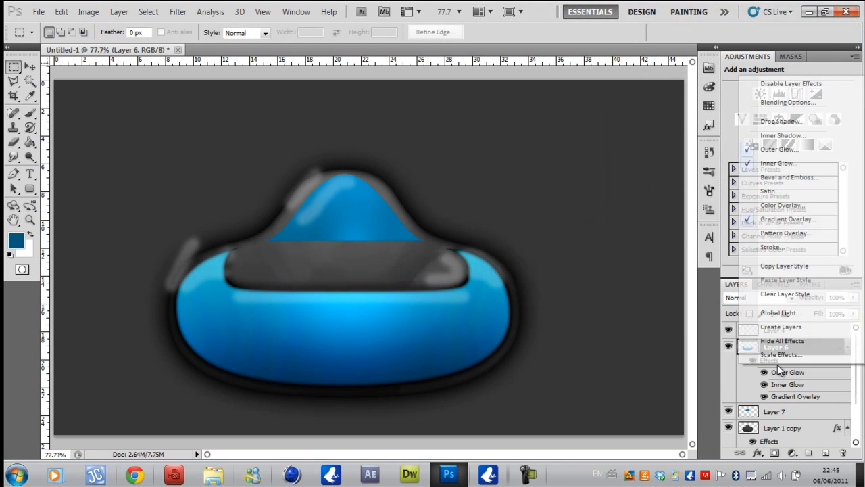
{"action": "left_click", "coordinate": [782, 268]}
{"action": "left_click", "coordinate": [30, 66]}
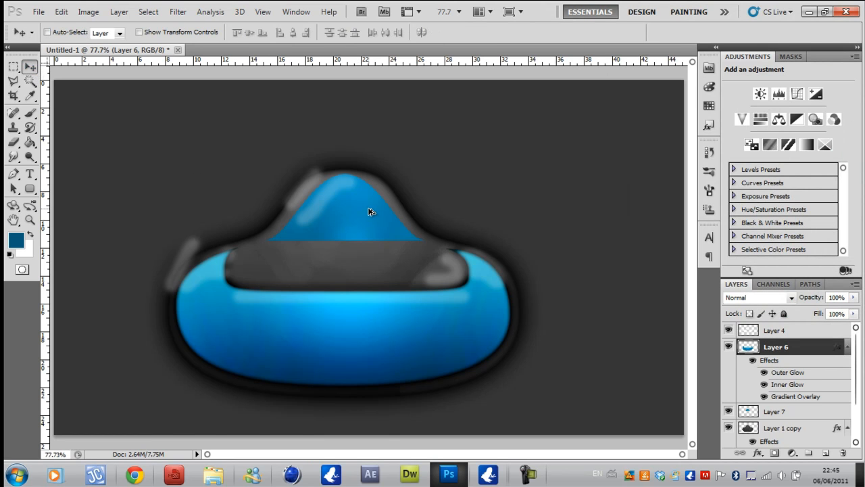
{"action": "left_click", "coordinate": [370, 211], "text": "ctrl"}
{"action": "right_click", "coordinate": [784, 412]}
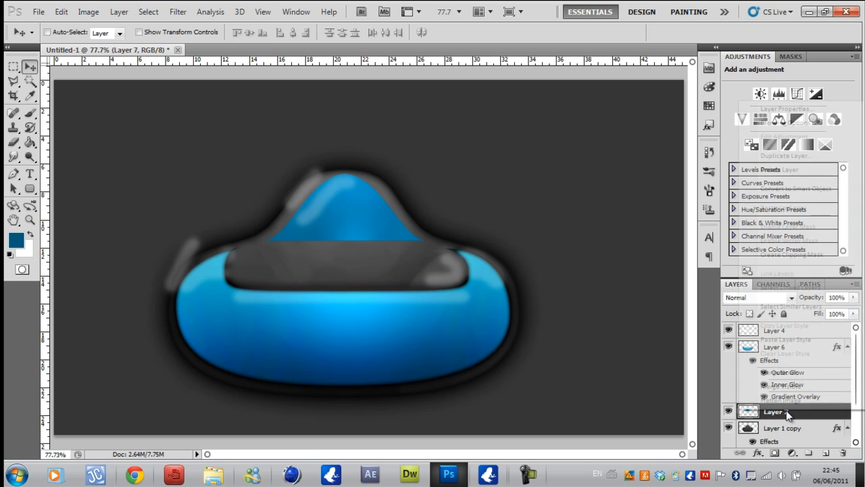
{"action": "left_click", "coordinate": [785, 340]}
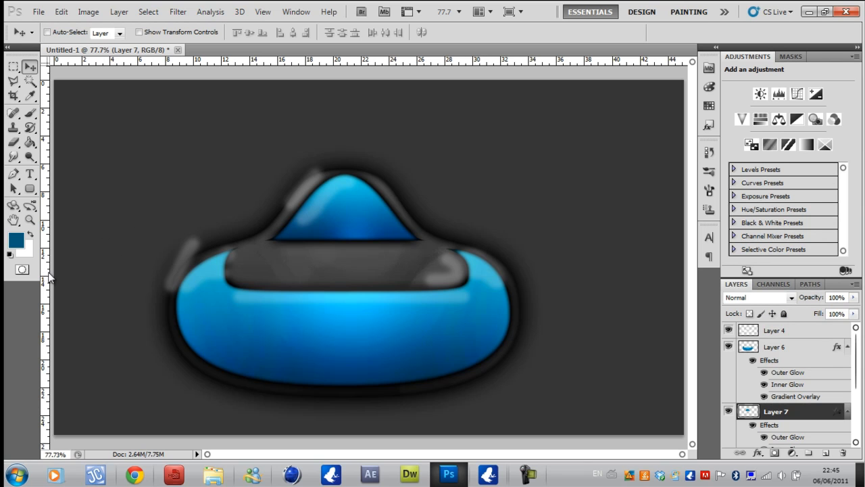
- Examine the blue upper shape and the dark grey band up close and in the whole composition
{"action": "left_click", "coordinate": [29, 221]}
{"action": "left_click", "coordinate": [447, 333]}
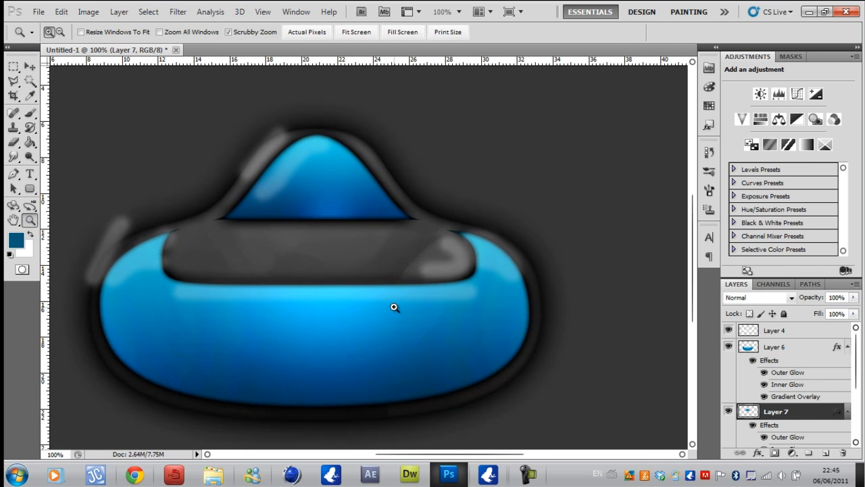
{"action": "left_click", "coordinate": [270, 301]}
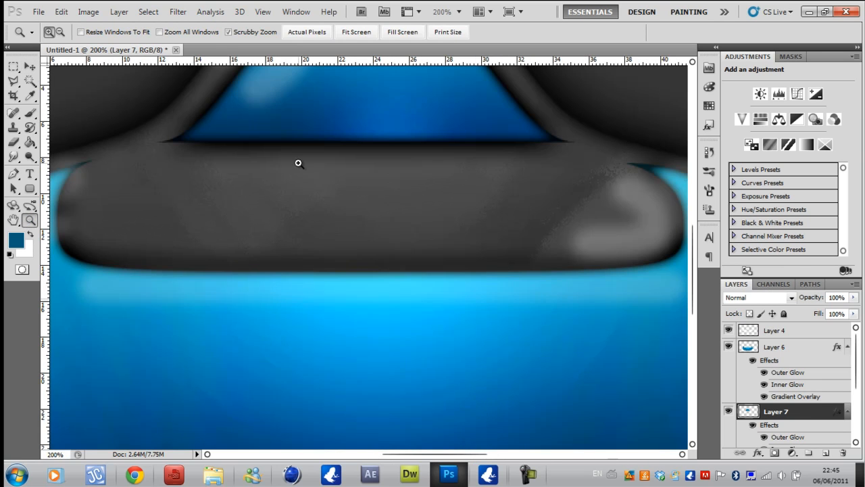
{"action": "left_click", "coordinate": [29, 113]}
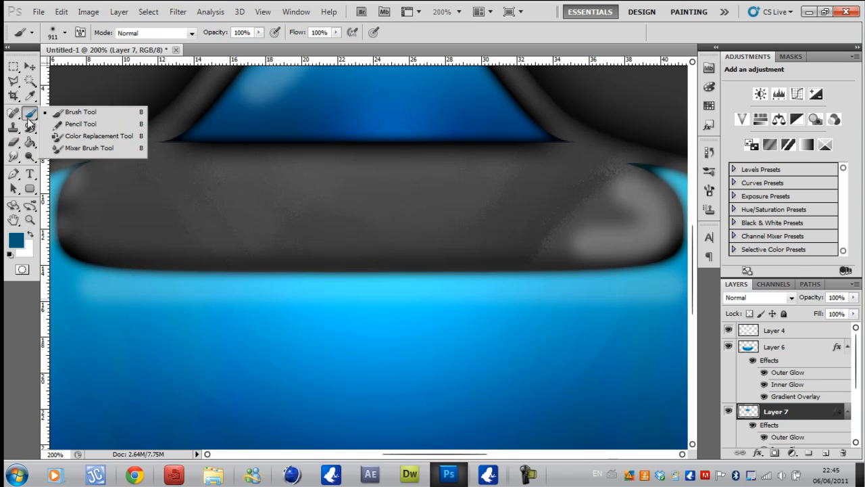
{"action": "left_click_drag", "start_coordinate": [857, 373], "coordinate": [857, 414]}
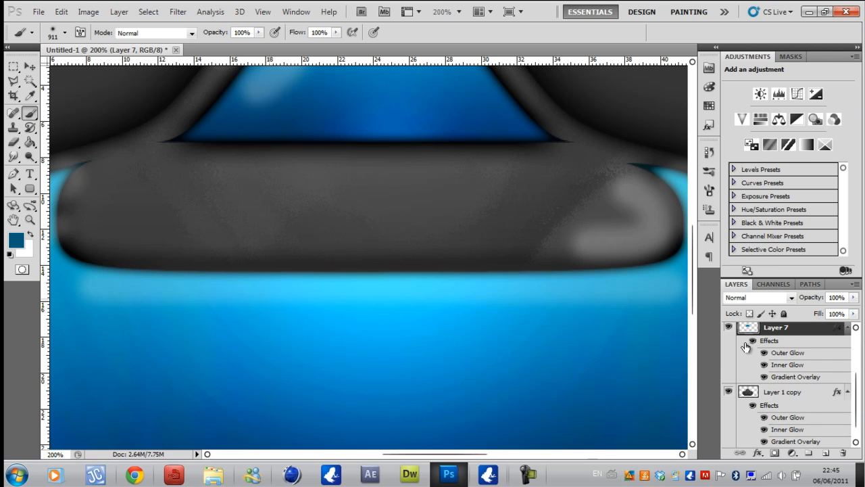
{"action": "left_click_drag", "start_coordinate": [696, 299], "coordinate": [692, 202]}
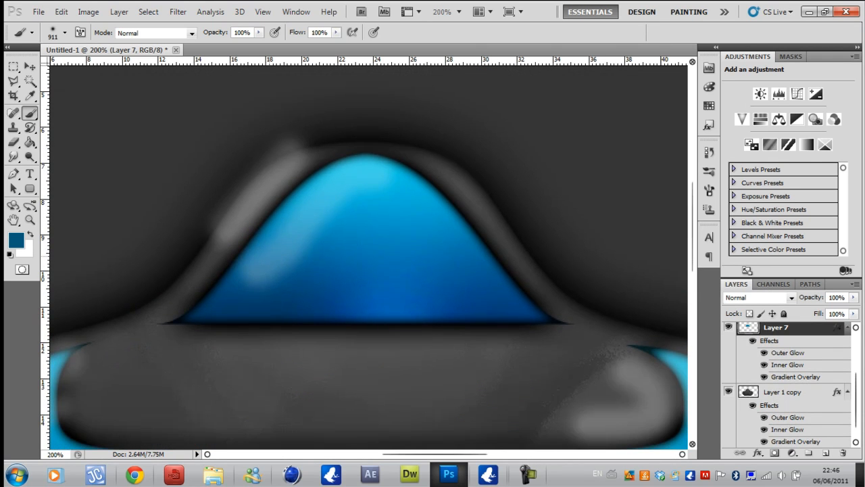
{"action": "left_click", "coordinate": [29, 220]}
{"action": "right_click", "coordinate": [271, 250]}
{"action": "left_click", "coordinate": [316, 259]}
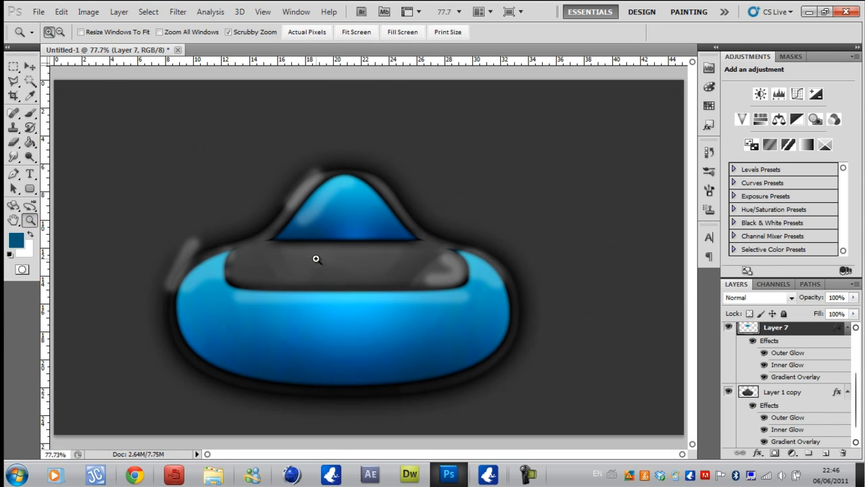
{"action": "left_click", "coordinate": [284, 226]}
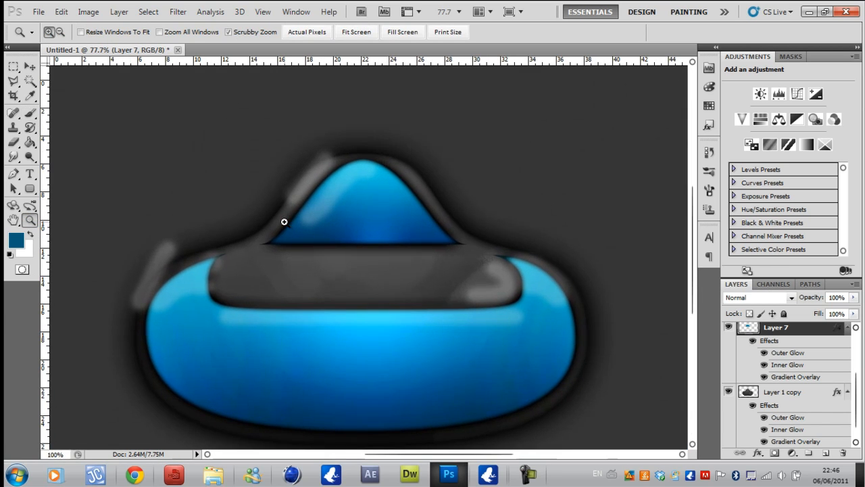
{"action": "left_click", "coordinate": [310, 222]}
{"action": "left_click", "coordinate": [311, 221]}
{"action": "right_click", "coordinate": [342, 183]}
{"action": "left_click", "coordinate": [354, 194]}
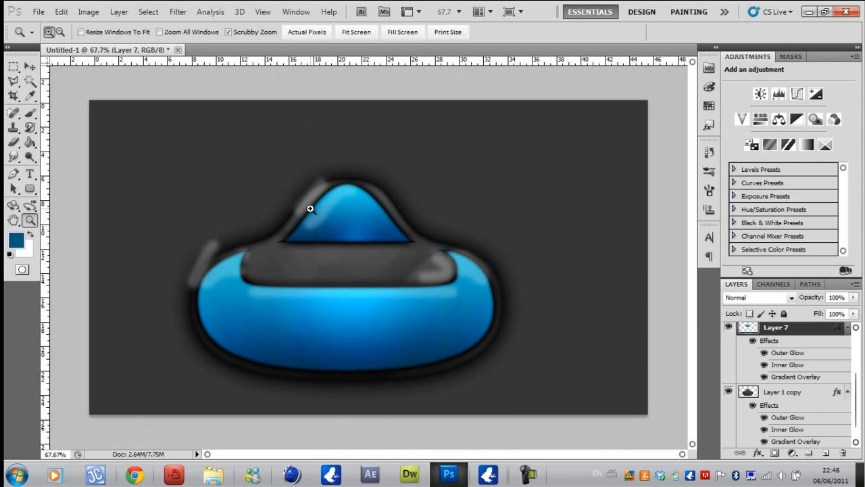
- Draw a closed crescent path with the Pen tool along the upper-left edge and peak of the blue upper shape
{"action": "left_click", "coordinate": [315, 211]}
{"action": "left_click", "coordinate": [320, 215]}
{"action": "left_click", "coordinate": [320, 215]}
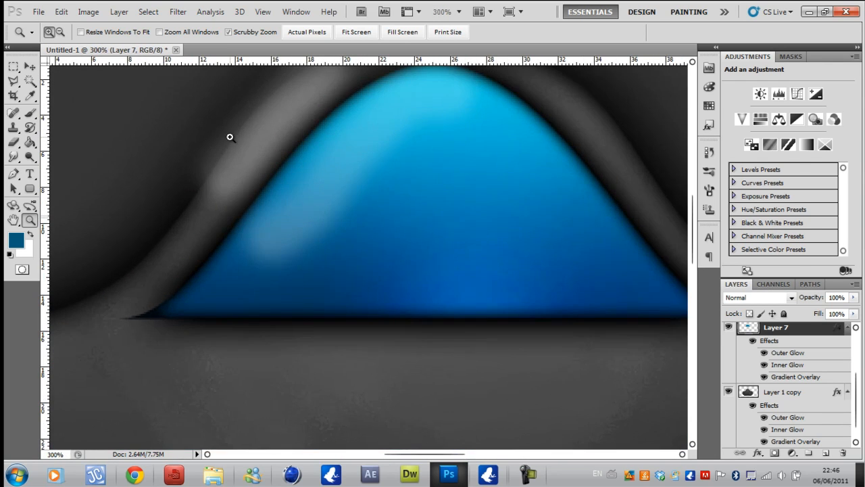
{"action": "left_click", "coordinate": [13, 174]}
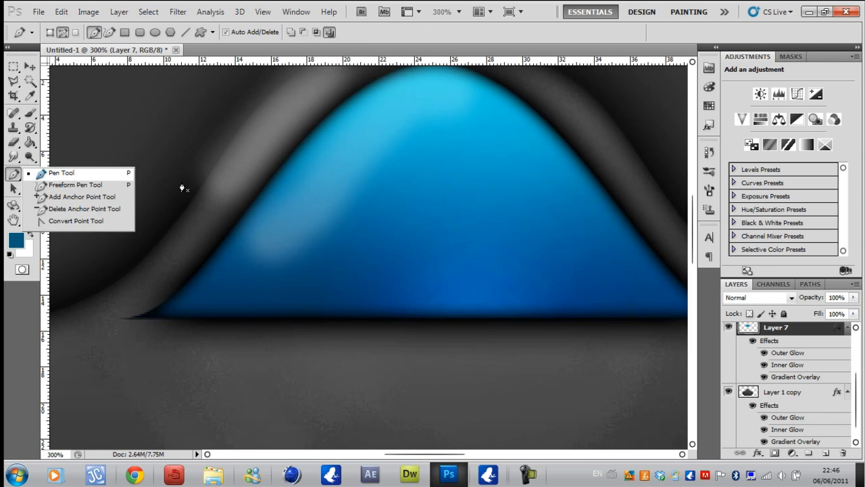
{"action": "left_click", "coordinate": [247, 228]}
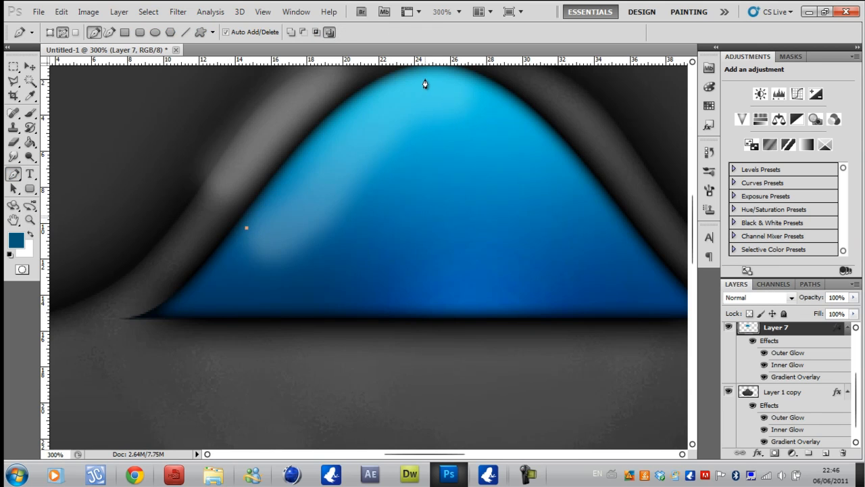
{"action": "left_click_drag", "start_coordinate": [463, 81], "coordinate": [490, 80]}
{"action": "left_click", "coordinate": [533, 133]}
{"action": "left_click_drag", "start_coordinate": [246, 229], "coordinate": [107, 375]}
- Add a new layer above Layer 4, make white the foreground colour and fill the crescent path with it
{"action": "left_click_drag", "start_coordinate": [860, 386], "coordinate": [858, 326]}
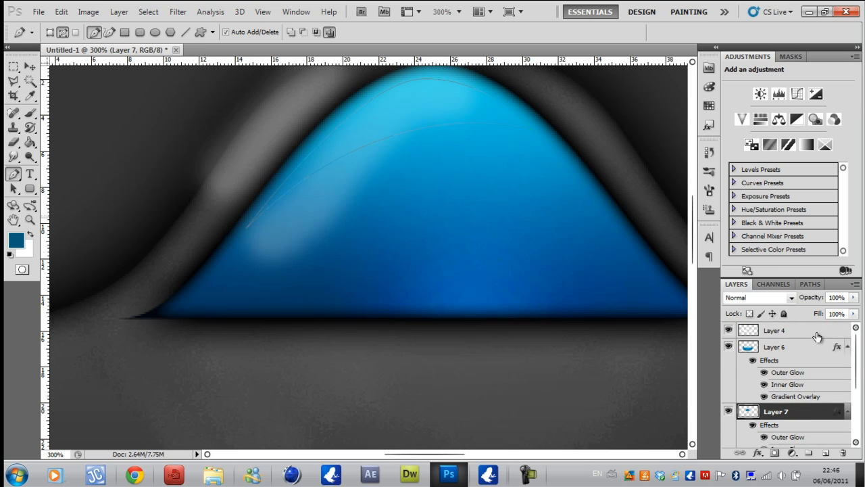
{"action": "left_click", "coordinate": [826, 334]}
{"action": "left_click", "coordinate": [825, 453]}
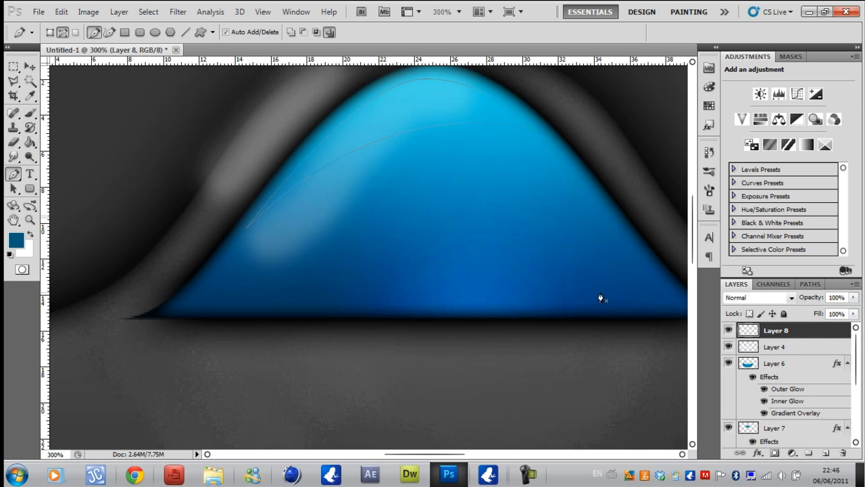
{"action": "right_click", "coordinate": [432, 110]}
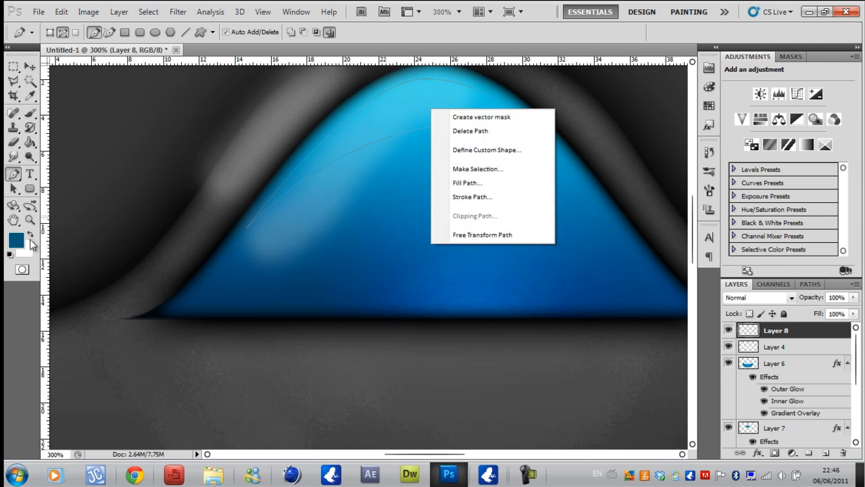
{"action": "key", "text": "Escape"}
{"action": "right_click", "coordinate": [391, 147]}
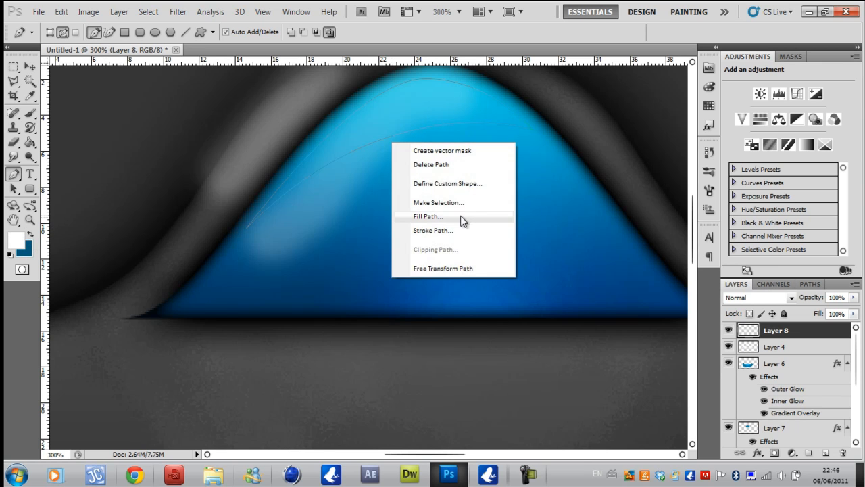
{"action": "left_click", "coordinate": [461, 217]}
{"action": "left_click", "coordinate": [471, 127]}
{"action": "left_click", "coordinate": [471, 126]}
{"action": "left_click", "coordinate": [516, 116]}
- Delete the crescent path, keeping its white fill
{"action": "right_click", "coordinate": [389, 147]}
{"action": "left_click", "coordinate": [414, 223]}
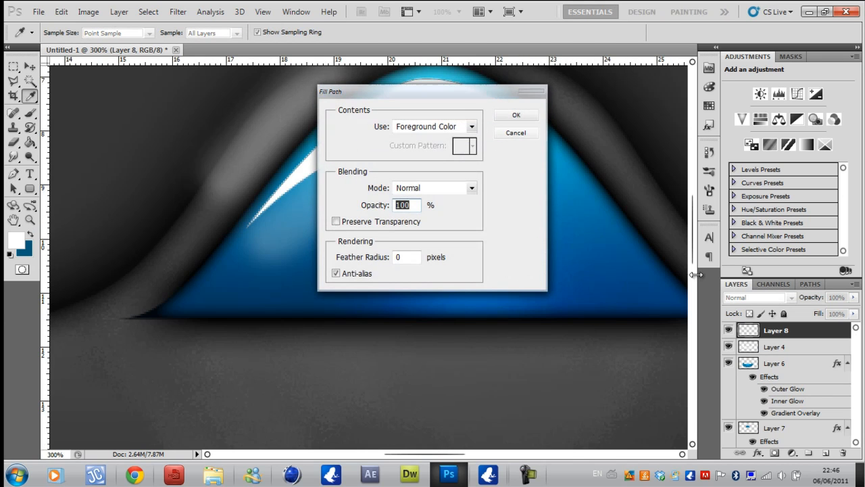
{"action": "left_click_drag", "start_coordinate": [538, 95], "coordinate": [537, 90]}
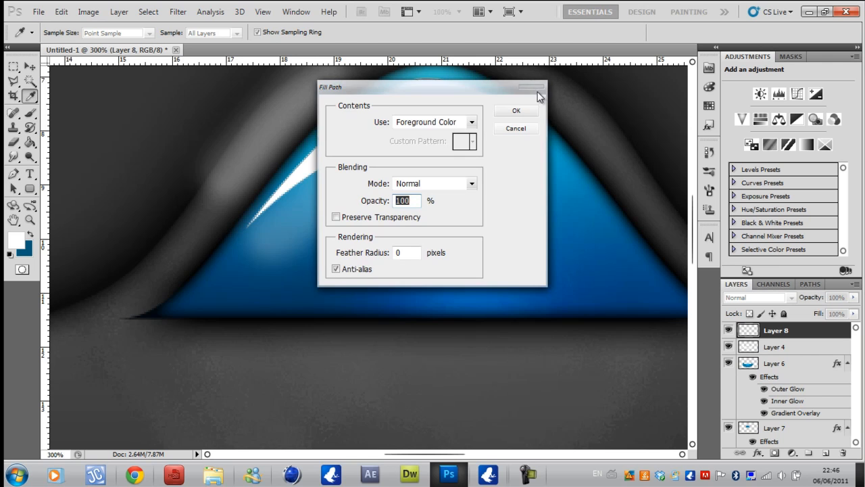
{"action": "left_click", "coordinate": [537, 90]}
{"action": "right_click", "coordinate": [508, 191]}
{"action": "left_click", "coordinate": [534, 212]}
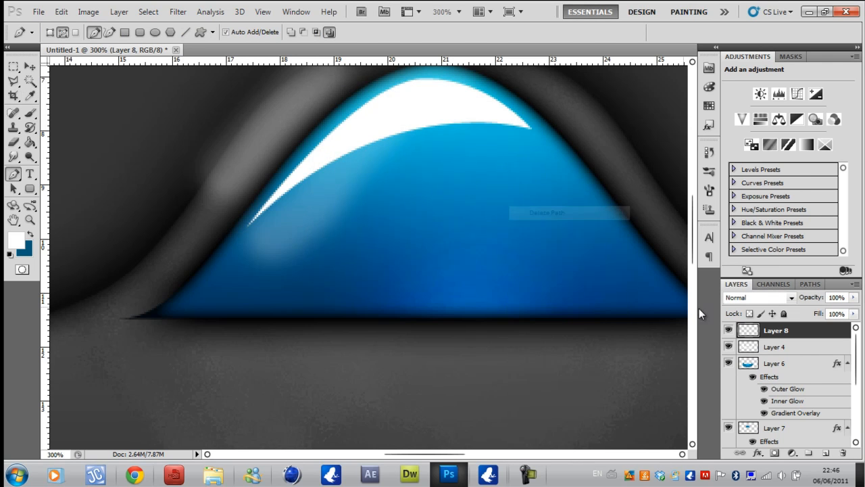
- Set the crescent highlight's layer to Overlay blend mode and 41% opacity
{"action": "left_click", "coordinate": [791, 298]}
{"action": "left_click", "coordinate": [740, 165]}
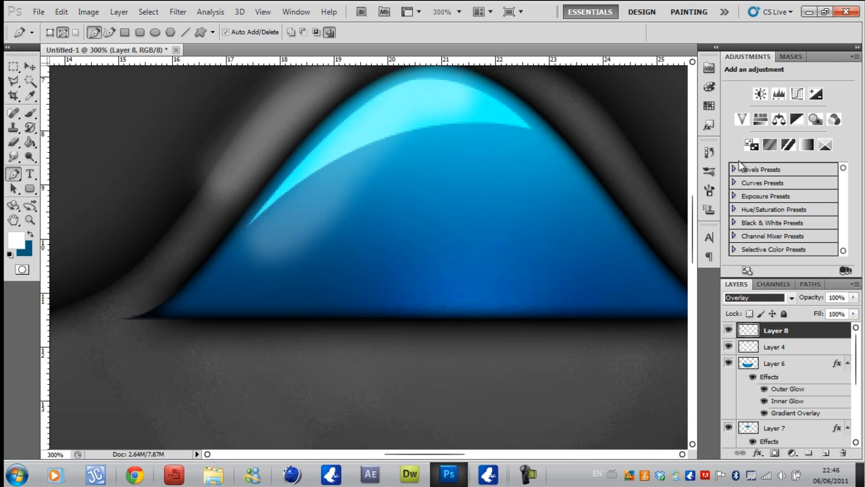
{"action": "left_click", "coordinate": [853, 298]}
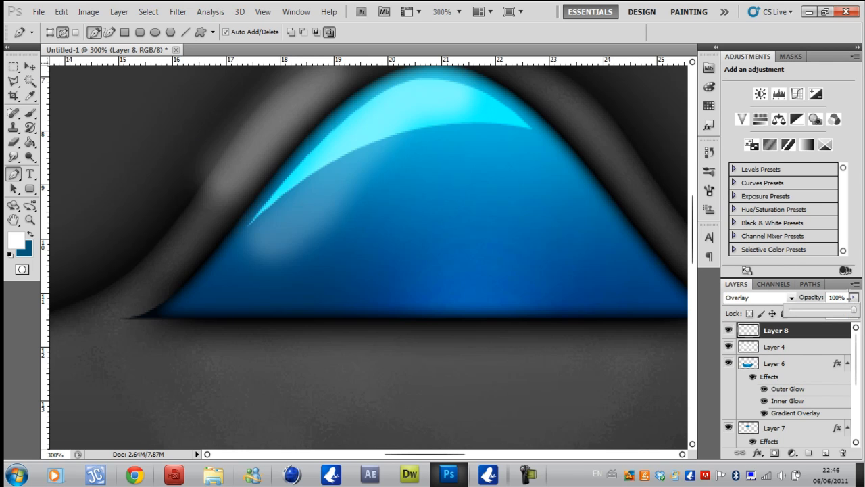
{"action": "left_click_drag", "start_coordinate": [829, 311], "coordinate": [821, 312]}
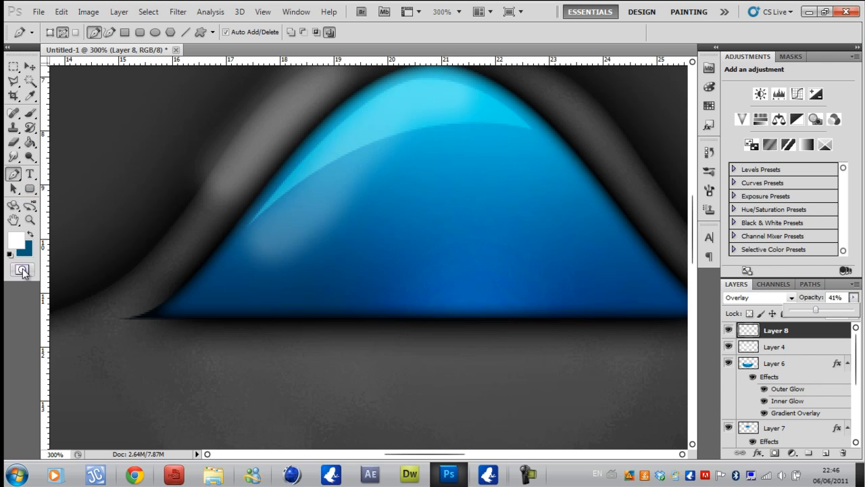
- Draw a closed leaf-shaped path with the Pen tool on the grey border along the blue shape's left slope
{"action": "left_click_drag", "start_coordinate": [694, 212], "coordinate": [694, 194]}
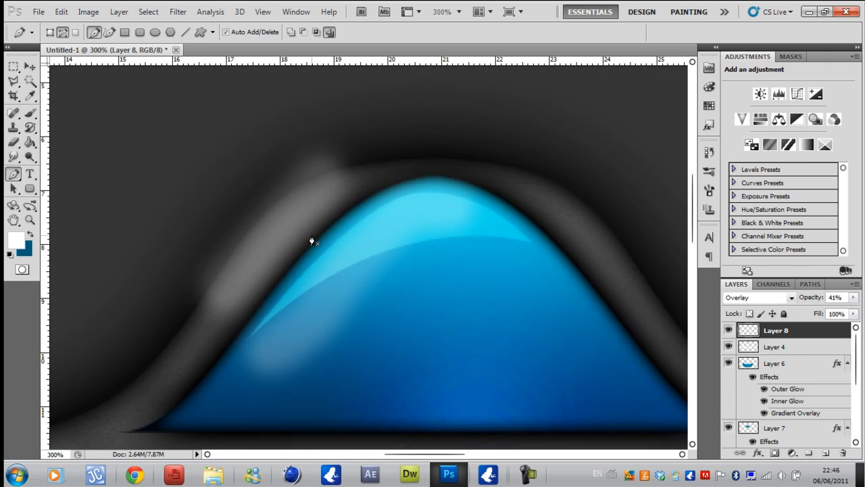
{"action": "left_click_drag", "start_coordinate": [330, 193], "coordinate": [414, 166]}
{"action": "left_click_drag", "start_coordinate": [225, 303], "coordinate": [245, 309]}
{"action": "key", "text": "ctrl+z"}
{"action": "left_click", "coordinate": [330, 194]}
{"action": "left_click_drag", "start_coordinate": [225, 303], "coordinate": [169, 336]}
- Fill the leaf-shaped path with the white foreground colour on a new layer and delete the path
{"action": "left_click", "coordinate": [826, 452]}
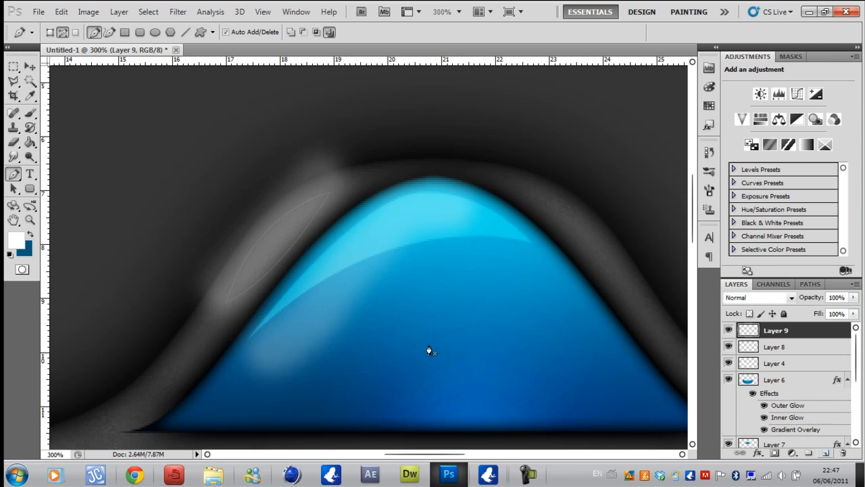
{"action": "right_click", "coordinate": [259, 252]}
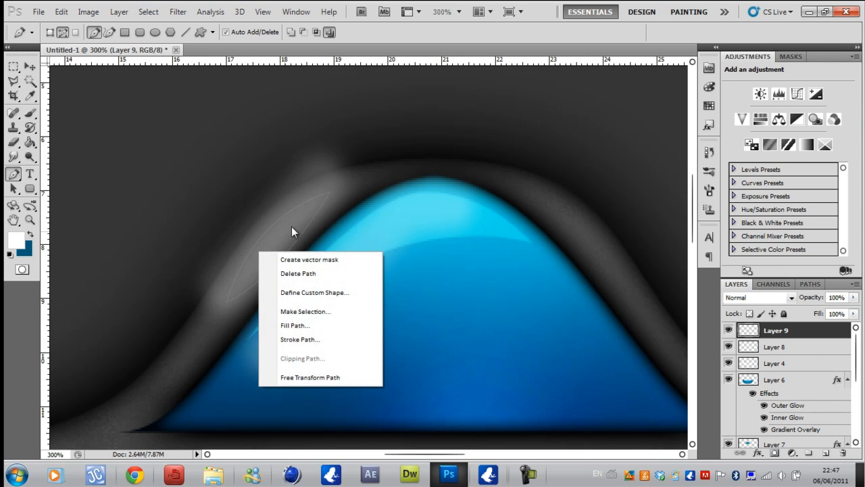
{"action": "left_click", "coordinate": [322, 340]}
{"action": "left_click", "coordinate": [509, 160]}
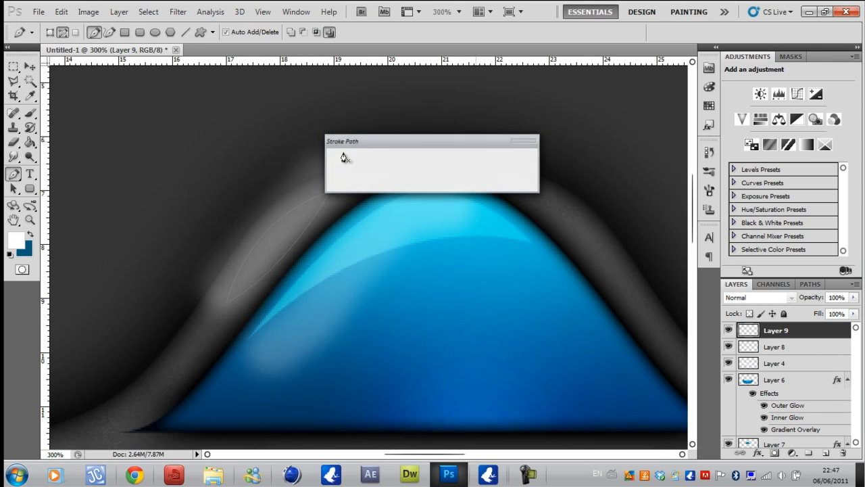
{"action": "right_click", "coordinate": [276, 248]}
{"action": "left_click", "coordinate": [323, 318]}
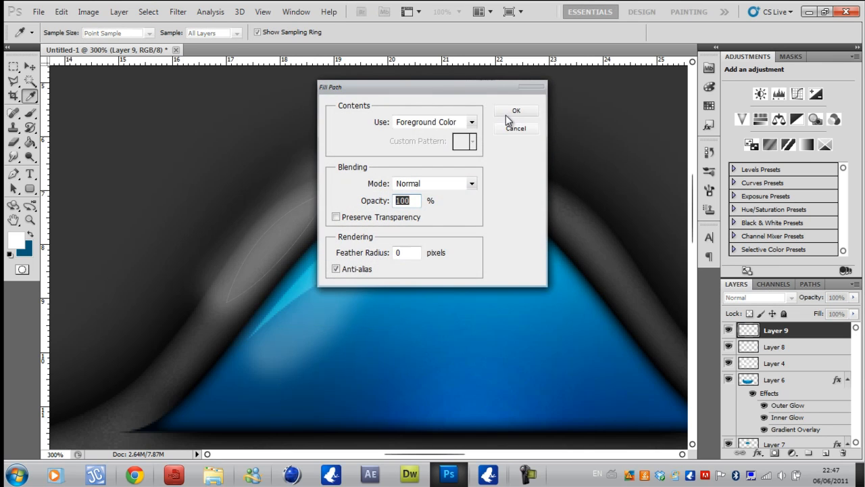
{"action": "left_click", "coordinate": [510, 115]}
{"action": "right_click", "coordinate": [276, 247]}
{"action": "left_click", "coordinate": [293, 272]}
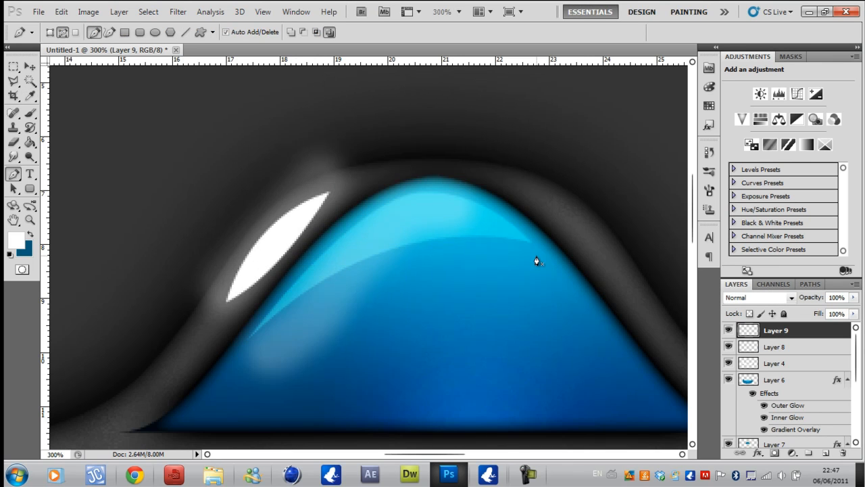
- Apply a Gaussian Blur with a 5.0 pixel radius to the white leaf highlight and set its layer to Overlay blend mode
{"action": "left_click", "coordinate": [177, 12]}
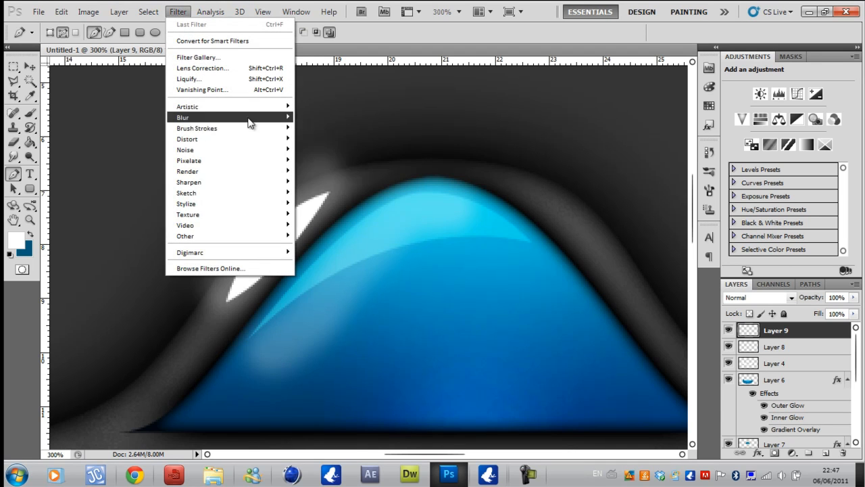
{"action": "mouse_move", "coordinate": [284, 118]}
{"action": "left_click", "coordinate": [319, 160]}
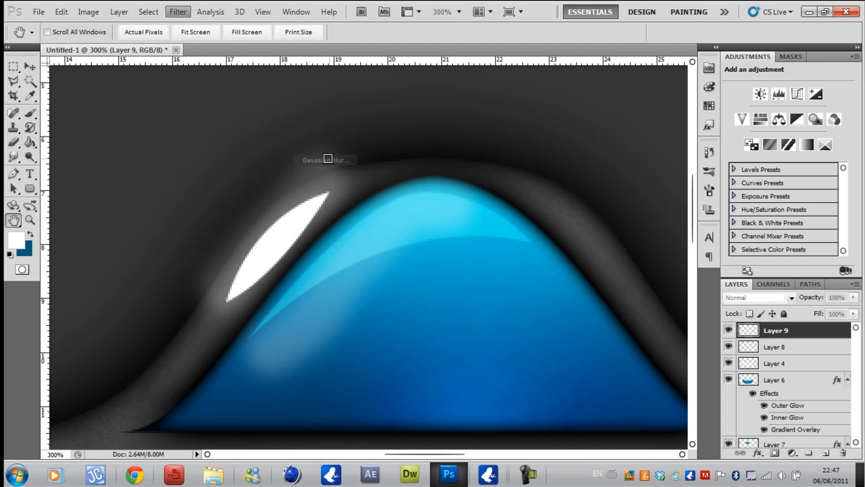
{"action": "left_click_drag", "start_coordinate": [490, 322], "coordinate": [511, 324]}
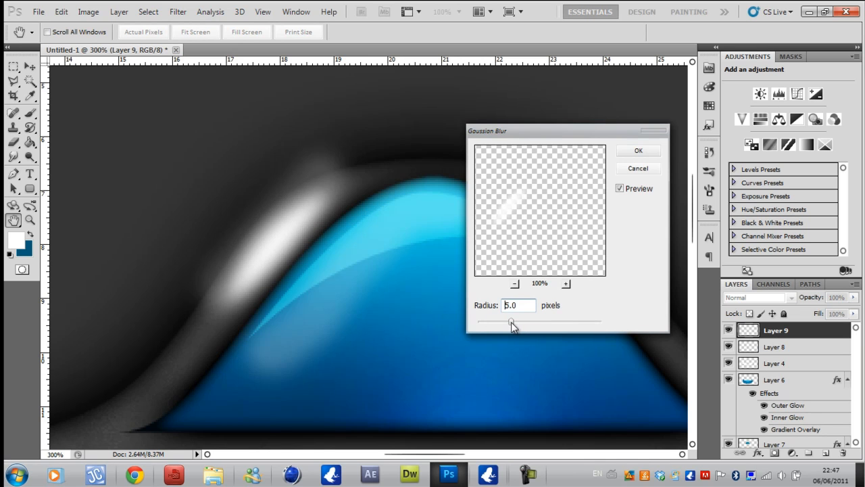
{"action": "left_click", "coordinate": [649, 151]}
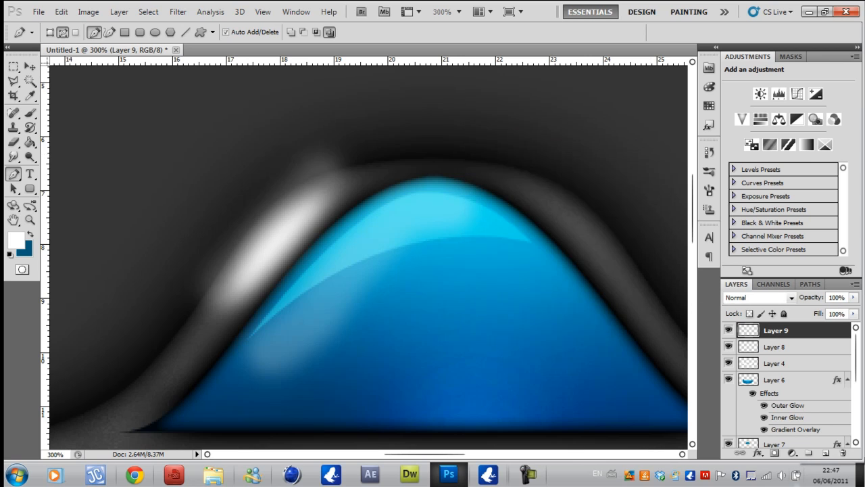
{"action": "left_click", "coordinate": [790, 297]}
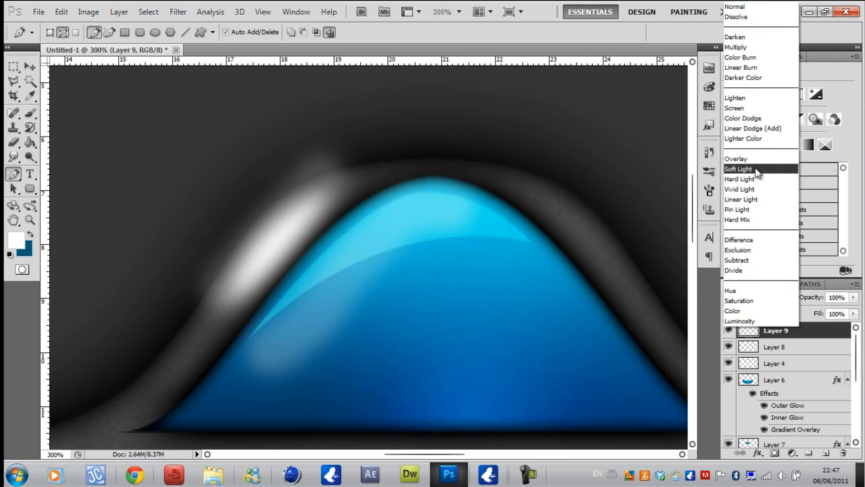
{"action": "left_click", "coordinate": [757, 158]}
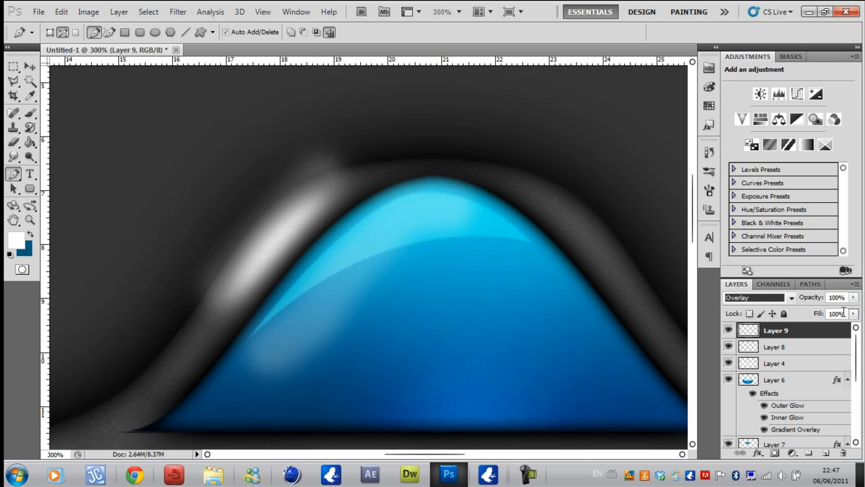
{"action": "scroll", "coordinate": [857, 368], "scroll_direction": "down", "scroll_amount": 5}
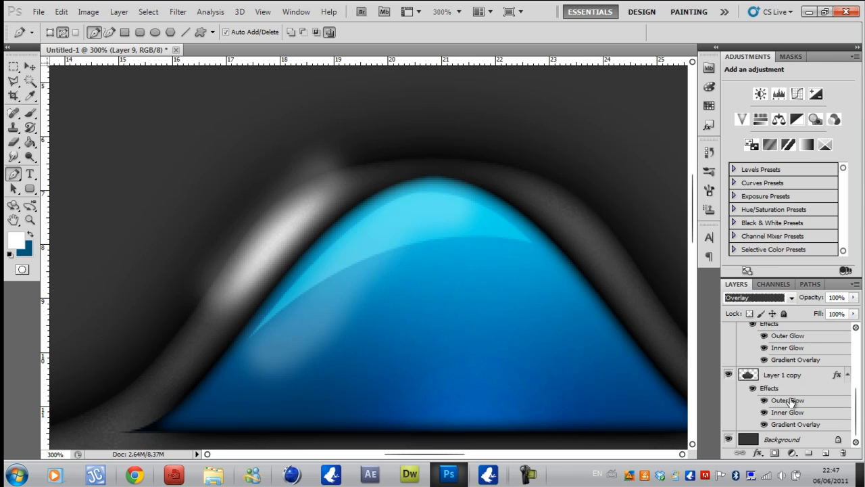
{"action": "left_click", "coordinate": [743, 376], "text": "ctrl"}
{"action": "right_click", "coordinate": [368, 256]}
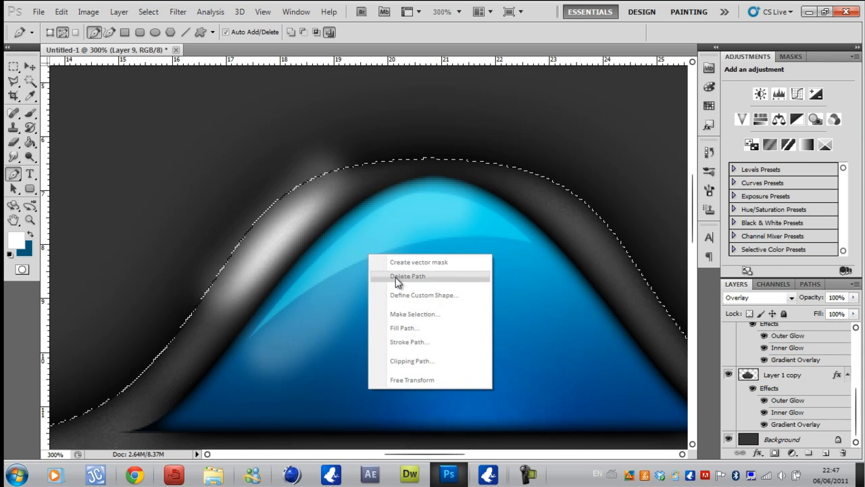
{"action": "left_click", "coordinate": [14, 68]}
{"action": "right_click", "coordinate": [254, 209]}
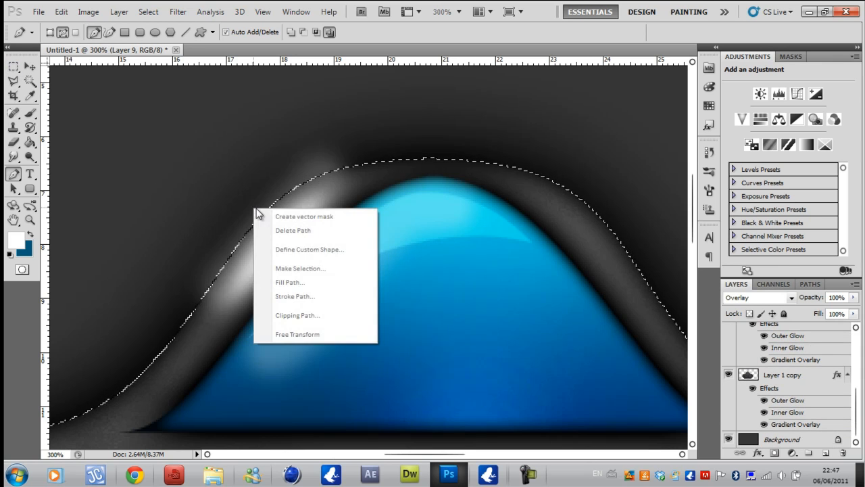
{"action": "left_click", "coordinate": [14, 67]}
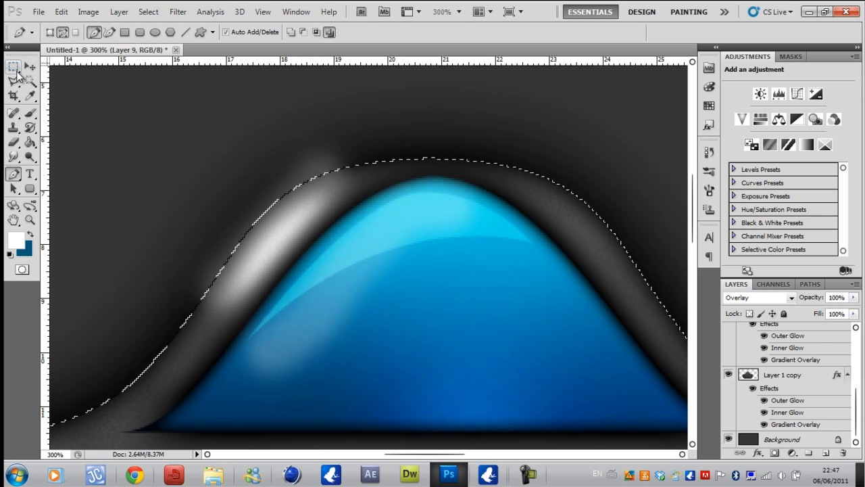
{"action": "left_click", "coordinate": [15, 70]}
{"action": "left_click", "coordinate": [265, 228]}
{"action": "left_click", "coordinate": [266, 229]}
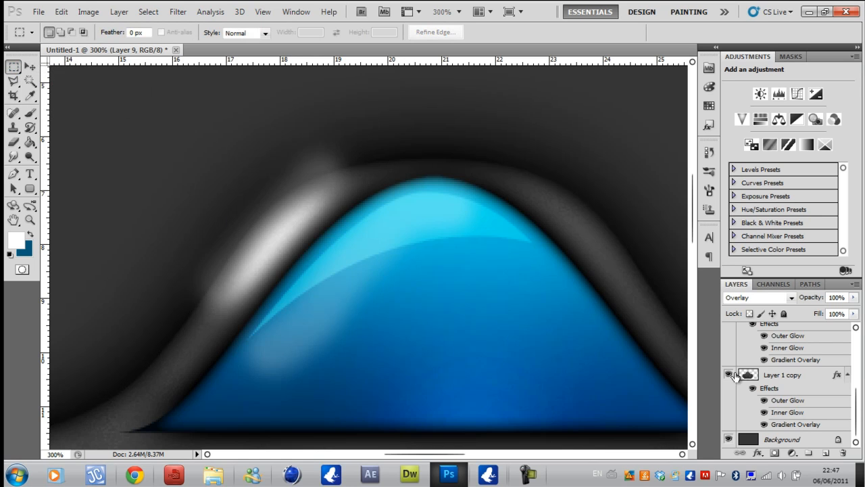
- Load the Layer 1 copy shape as a selection and invert it to cover the area outside the grey border
{"action": "left_click", "coordinate": [748, 377], "text": "ctrl"}
{"action": "right_click", "coordinate": [285, 257]}
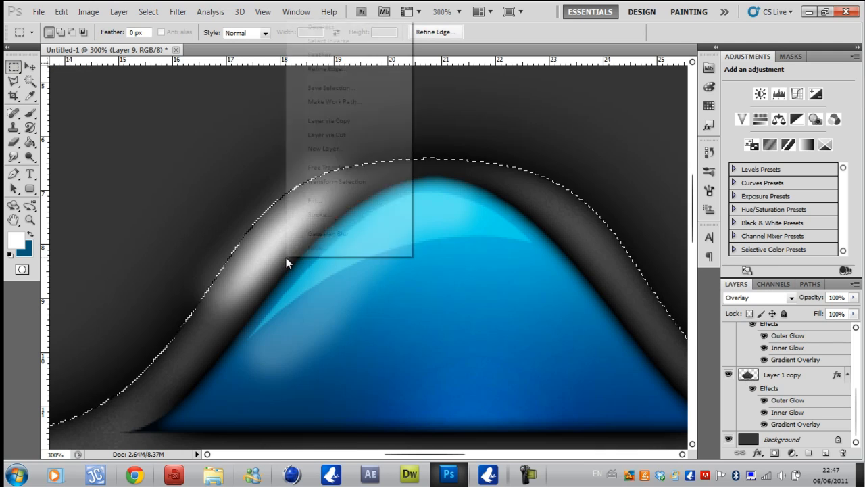
{"action": "left_click", "coordinate": [328, 40]}
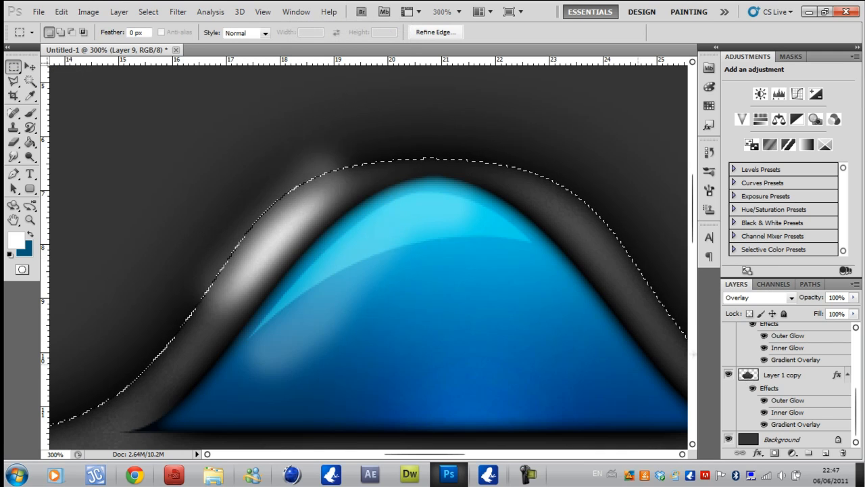
{"action": "left_click_drag", "start_coordinate": [856, 405], "coordinate": [854, 338]}
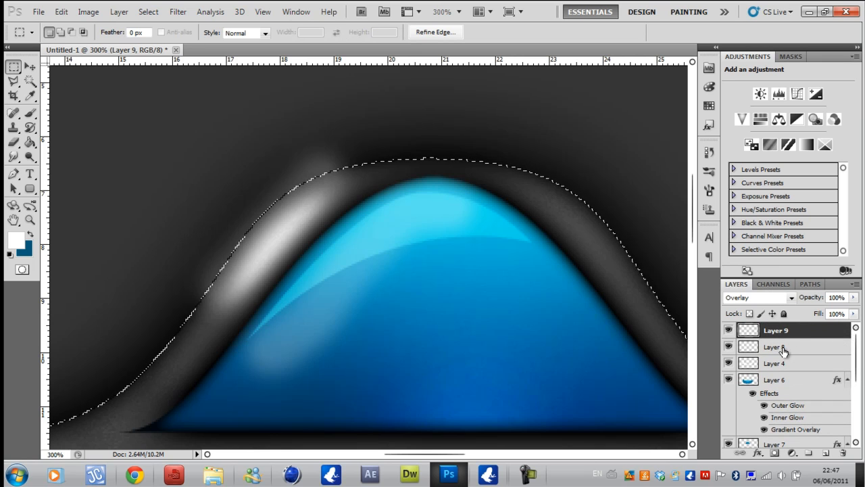
- Try to clear the highlight spill outside the grey border on Layer 9 and Layer 8, and drop the selection
{"action": "left_click", "coordinate": [30, 67]}
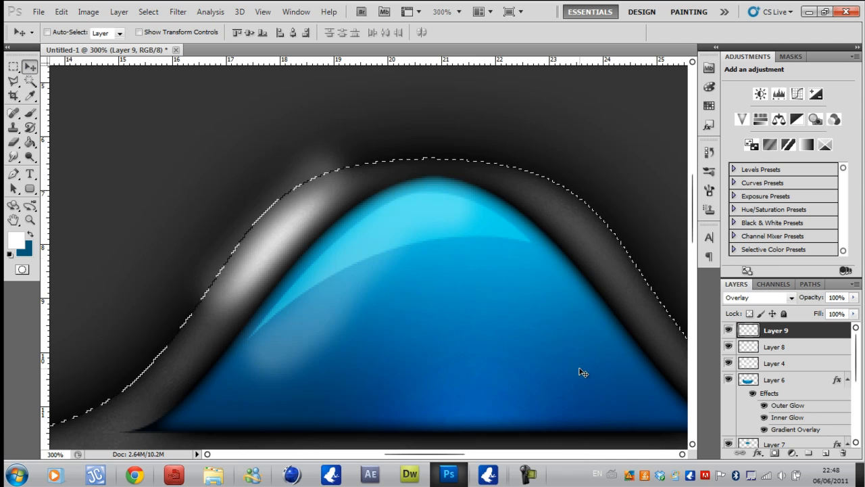
{"action": "left_click", "coordinate": [779, 350]}
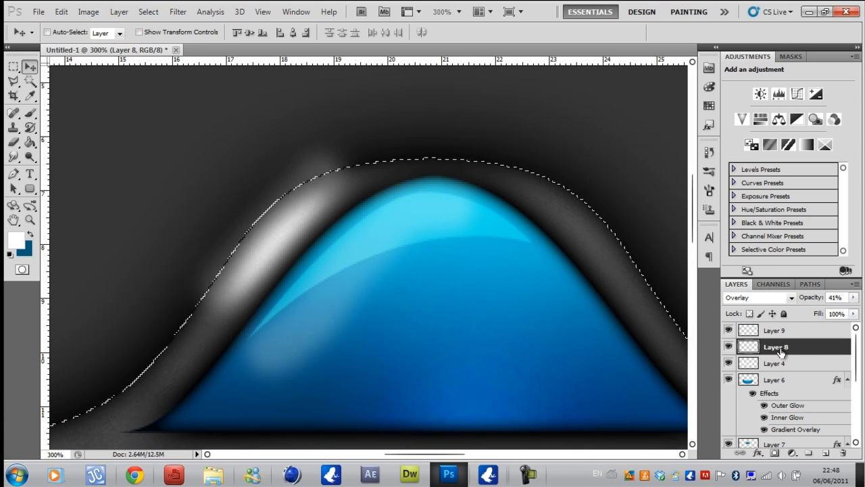
{"action": "left_click", "coordinate": [13, 142]}
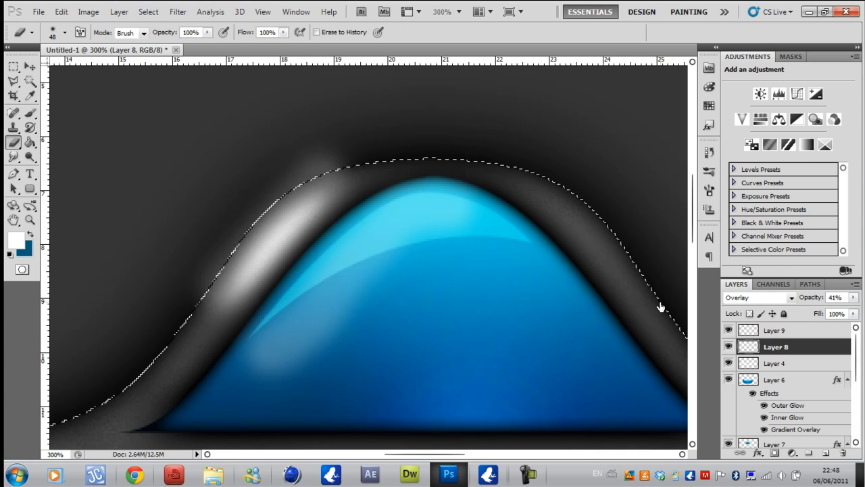
{"action": "left_click", "coordinate": [777, 329]}
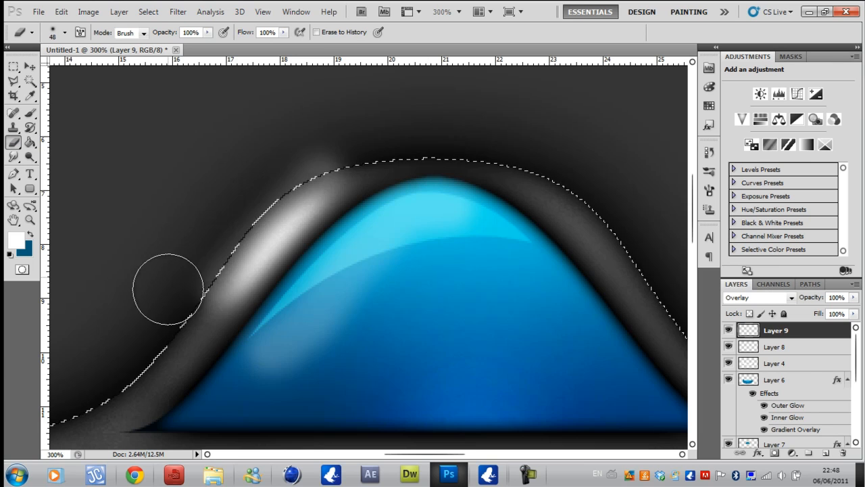
{"action": "left_click", "coordinate": [29, 66]}
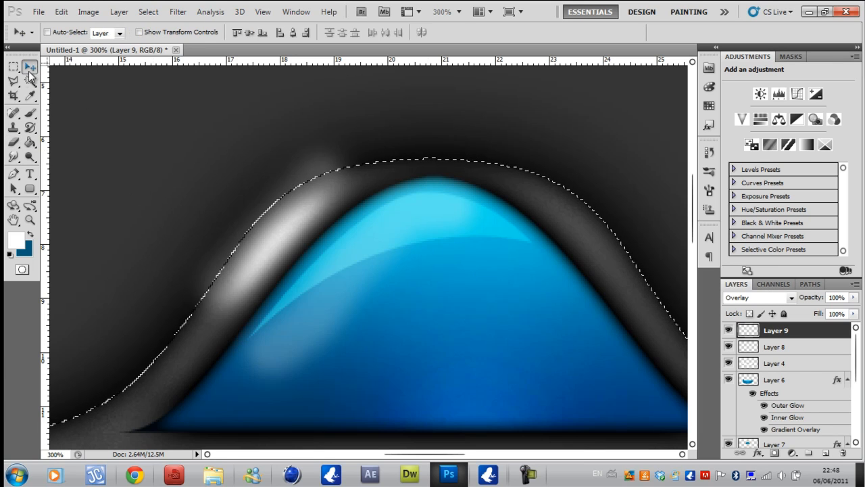
{"action": "left_click", "coordinate": [13, 66]}
{"action": "left_click", "coordinate": [75, 67]}
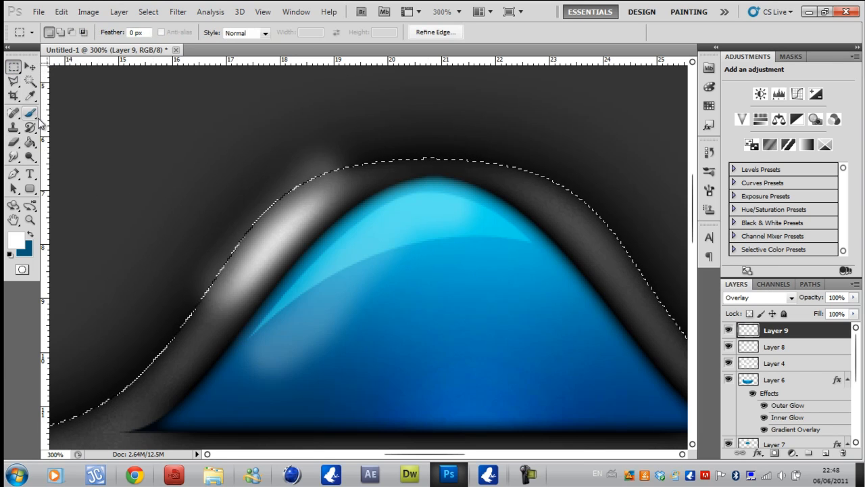
{"action": "key", "text": "ctrl+d"}
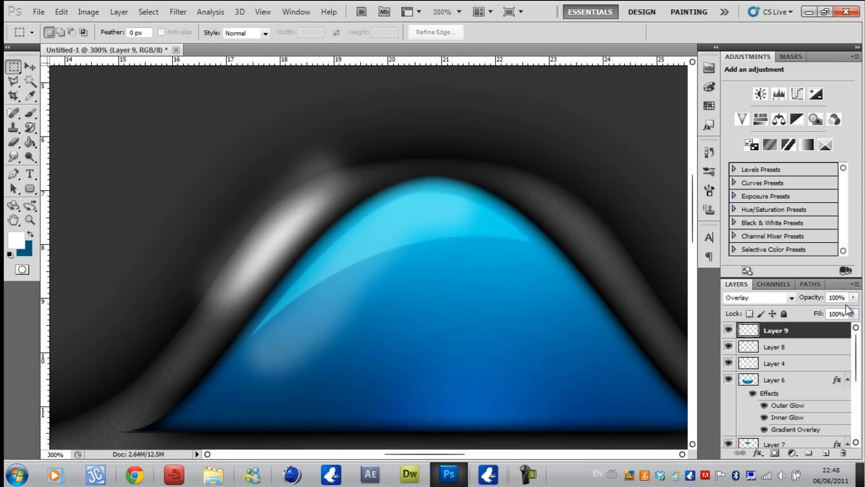
- Try lowering the opacity of the leaf highlight's layer, Layer 9, to 0%
{"action": "left_click", "coordinate": [771, 348]}
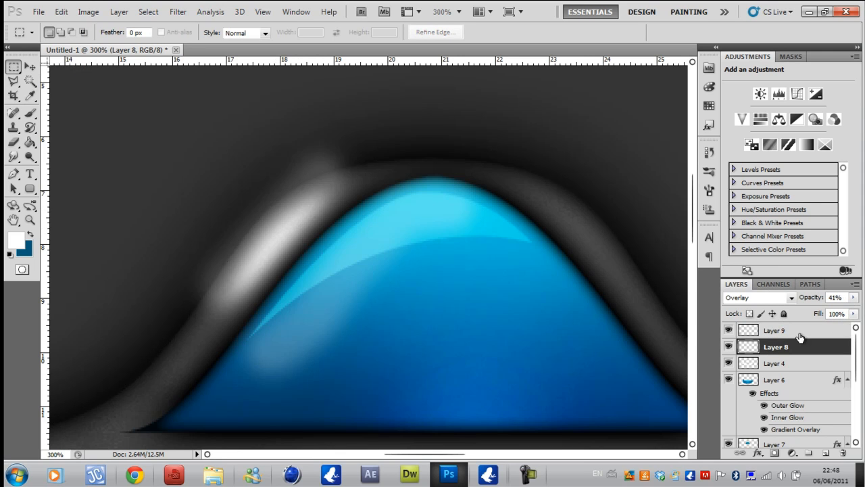
{"action": "left_click", "coordinate": [855, 298]}
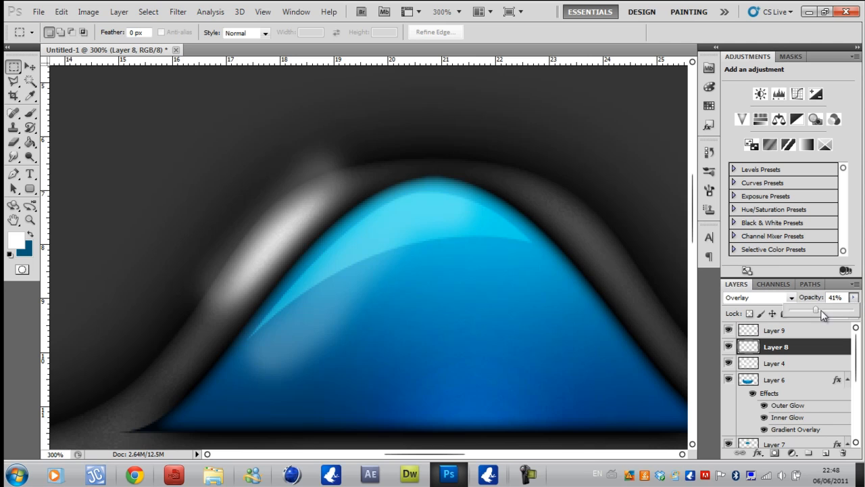
{"action": "left_click", "coordinate": [818, 328]}
{"action": "left_click", "coordinate": [799, 329]}
{"action": "left_click", "coordinate": [854, 297]}
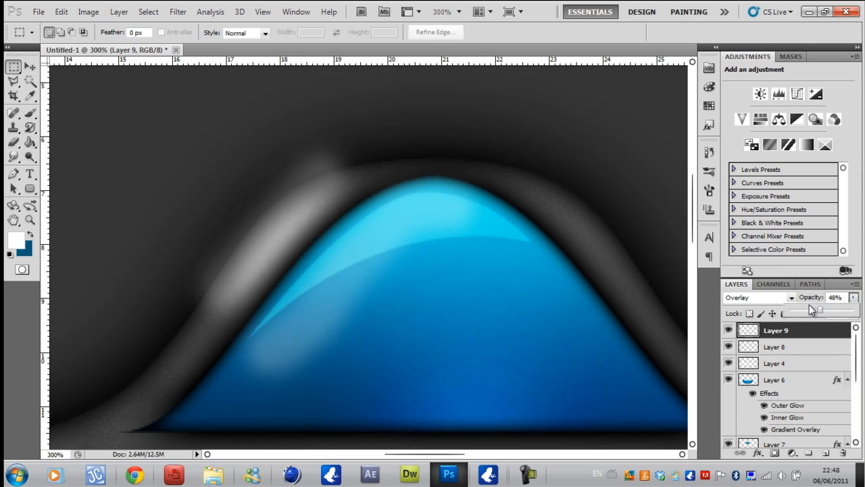
{"action": "left_click_drag", "start_coordinate": [801, 312], "coordinate": [717, 327]}
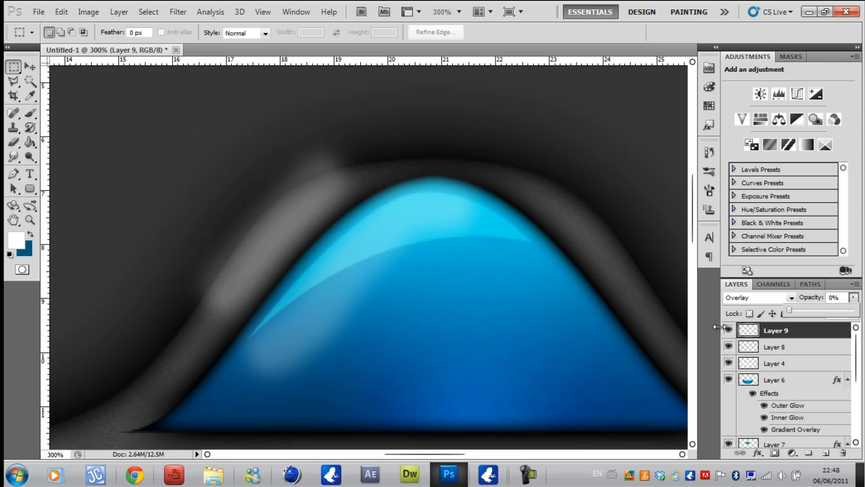
- Hide Layer 4 with its soft highlights and set Layer 9's opacity to 100%
{"action": "left_click", "coordinate": [748, 367]}
{"action": "left_click", "coordinate": [728, 364]}
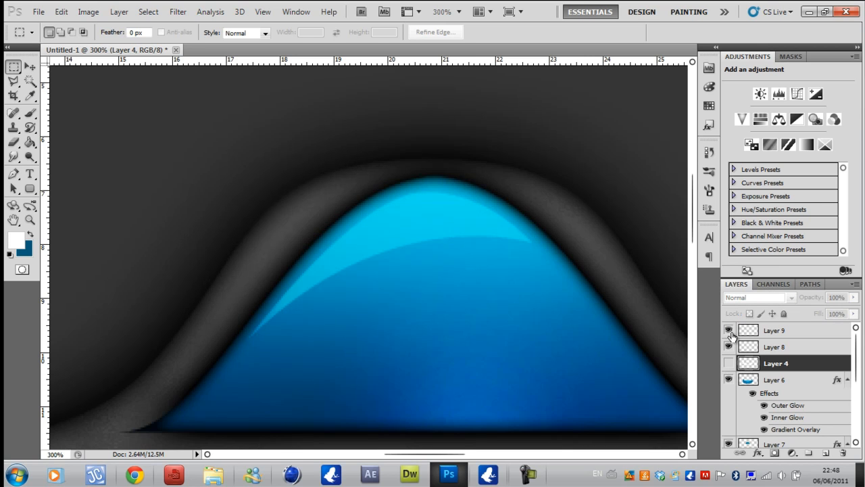
{"action": "left_click", "coordinate": [771, 330]}
{"action": "left_click", "coordinate": [854, 297]}
{"action": "left_click_drag", "start_coordinate": [843, 312], "coordinate": [853, 312]}
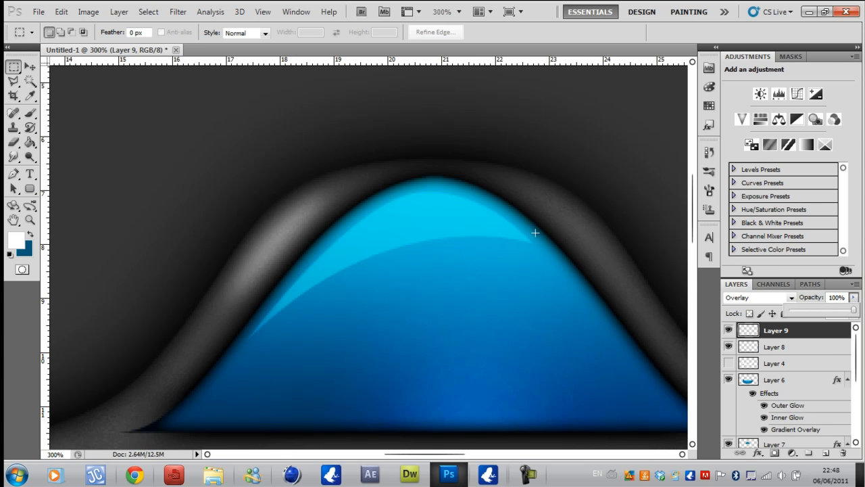
- Duplicate the leaf highlight's layer, Layer 9, and set the copy's opacity to 53%
{"action": "left_click", "coordinate": [30, 66]}
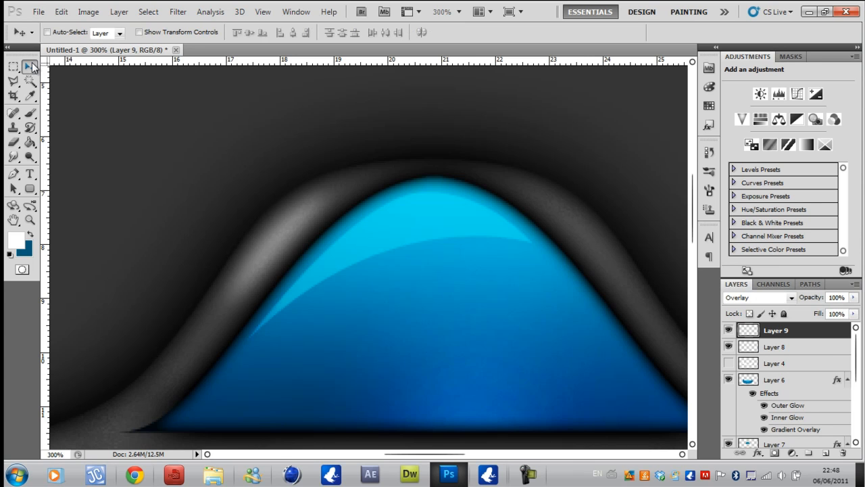
{"action": "key", "text": "ctrl+j"}
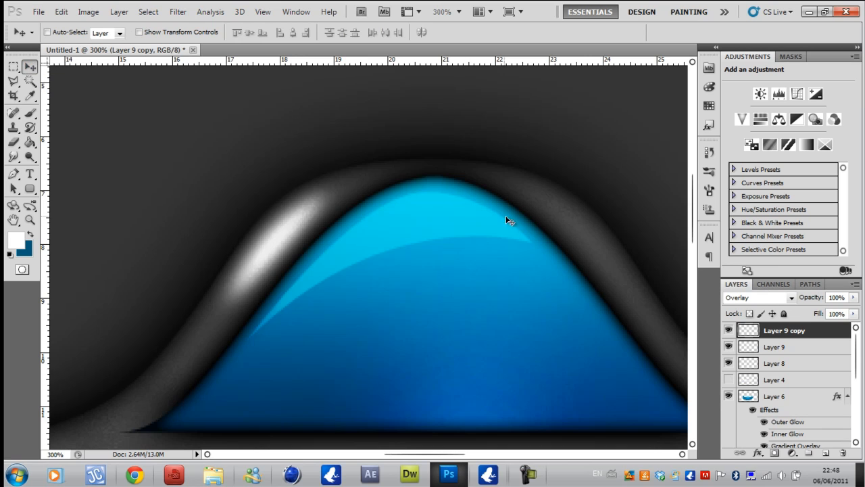
{"action": "left_click_drag", "start_coordinate": [853, 303], "coordinate": [824, 317]}
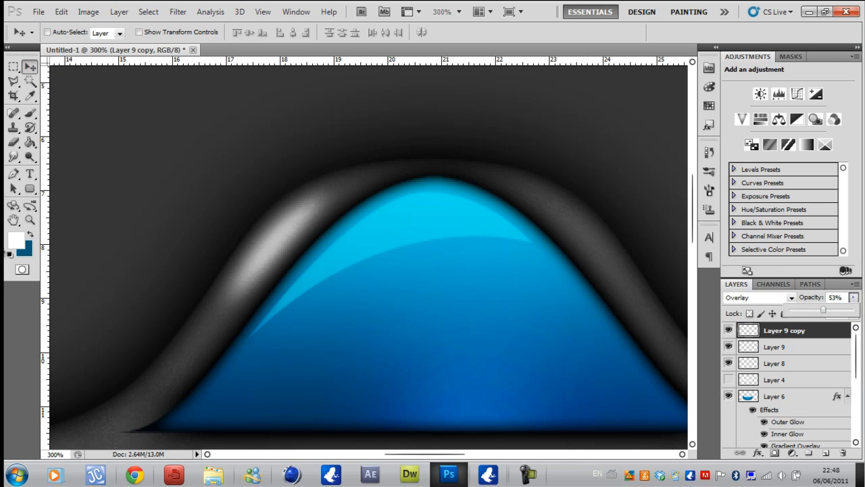
- Make Layer 4 with its soft highlights visible again
{"action": "left_click", "coordinate": [31, 222]}
{"action": "right_click", "coordinate": [457, 280]}
{"action": "left_click", "coordinate": [479, 301]}
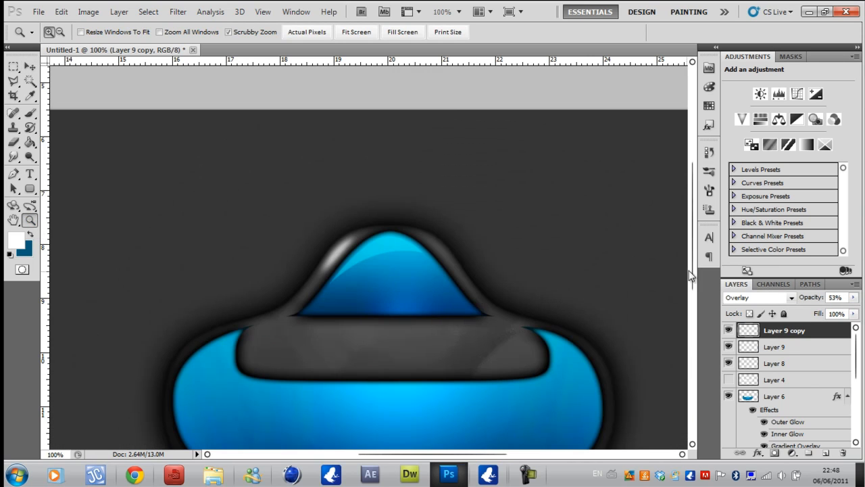
{"action": "left_click_drag", "start_coordinate": [694, 191], "coordinate": [680, 231]}
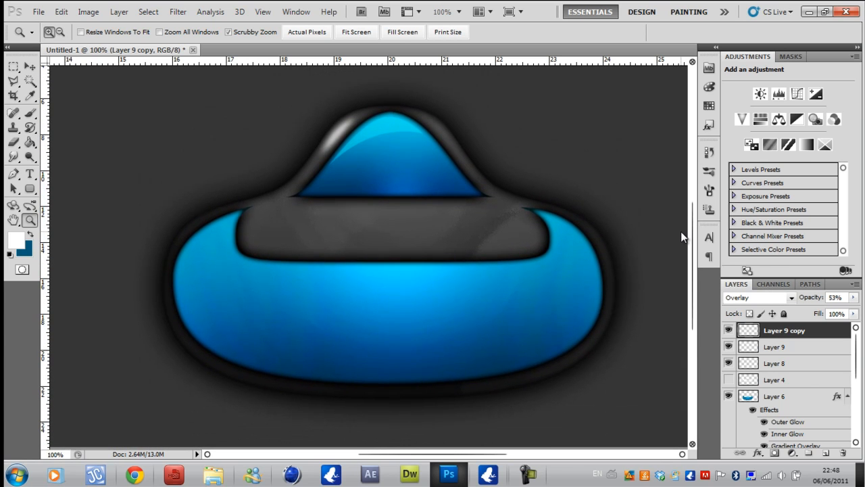
{"action": "left_click", "coordinate": [728, 379]}
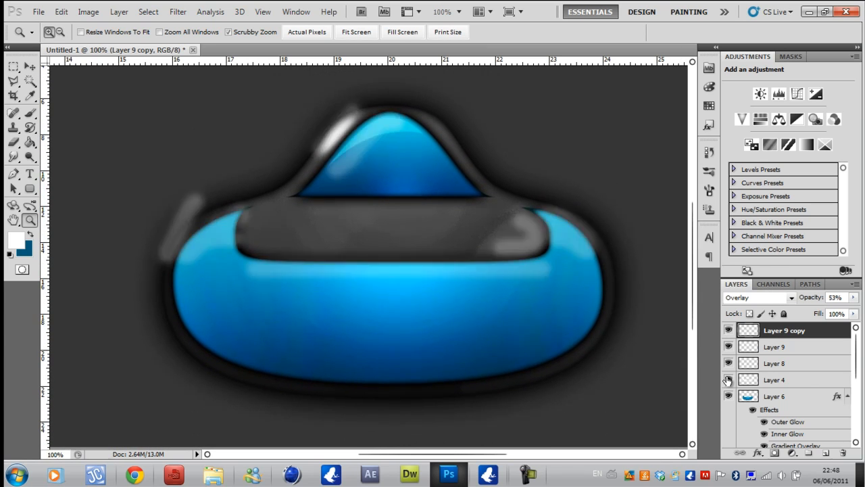
- Draw a closed thin crescent path with the Pen tool on the grey border around the lower blue shape's upper-left curve
{"action": "left_click", "coordinate": [233, 245]}
{"action": "left_click", "coordinate": [177, 207]}
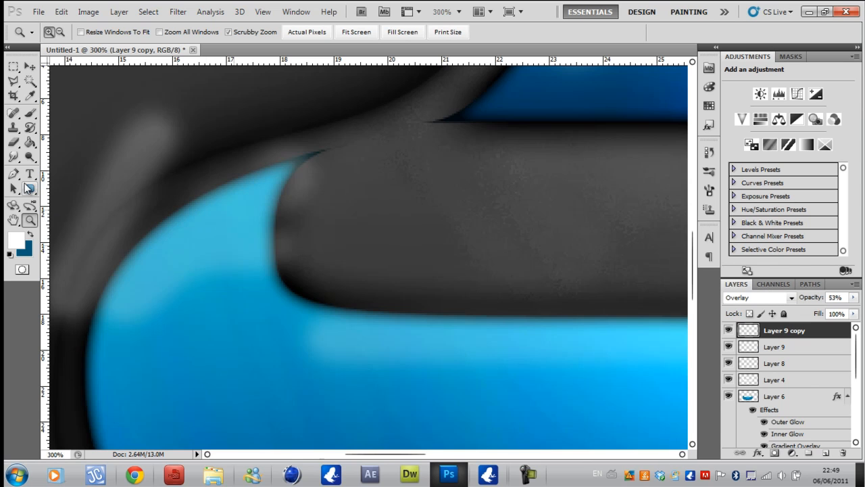
{"action": "left_click", "coordinate": [13, 173]}
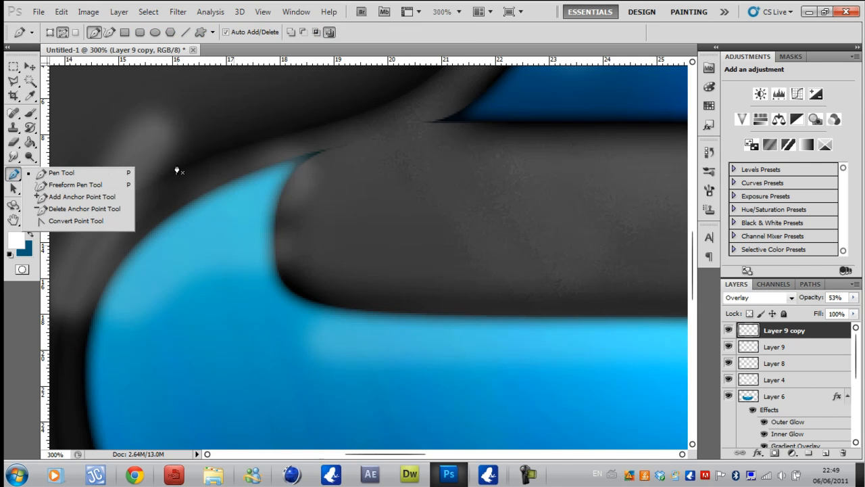
{"action": "left_click", "coordinate": [242, 161]}
{"action": "left_click_drag", "start_coordinate": [77, 295], "coordinate": [81, 420]}
{"action": "left_click", "coordinate": [137, 298]}
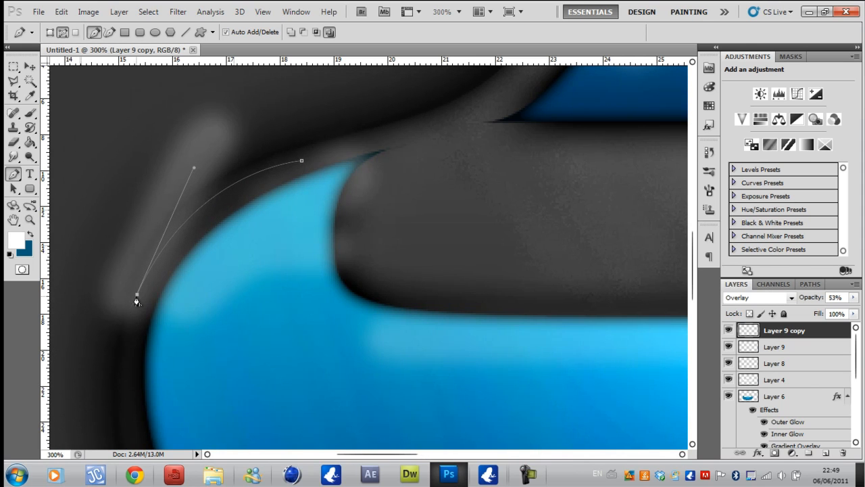
{"action": "left_click_drag", "start_coordinate": [302, 161], "coordinate": [365, 151]}
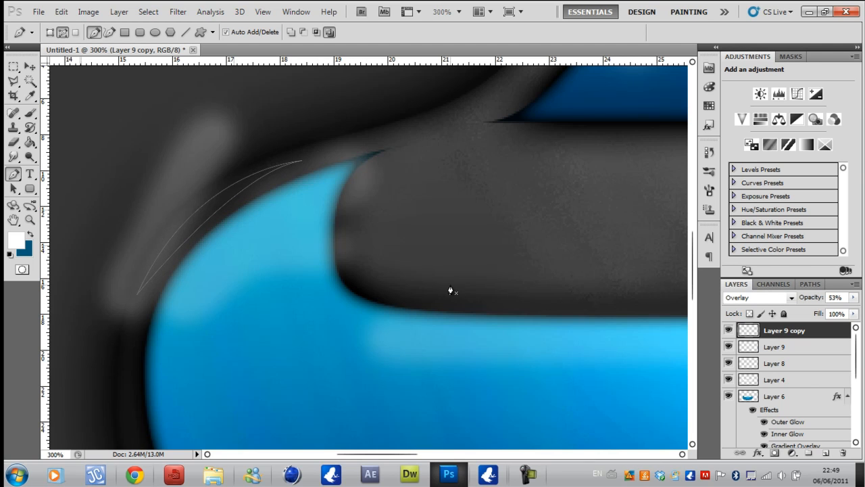
- Fill the crescent path with the white foreground colour on a new layer and delete the path
{"action": "left_click", "coordinate": [825, 453]}
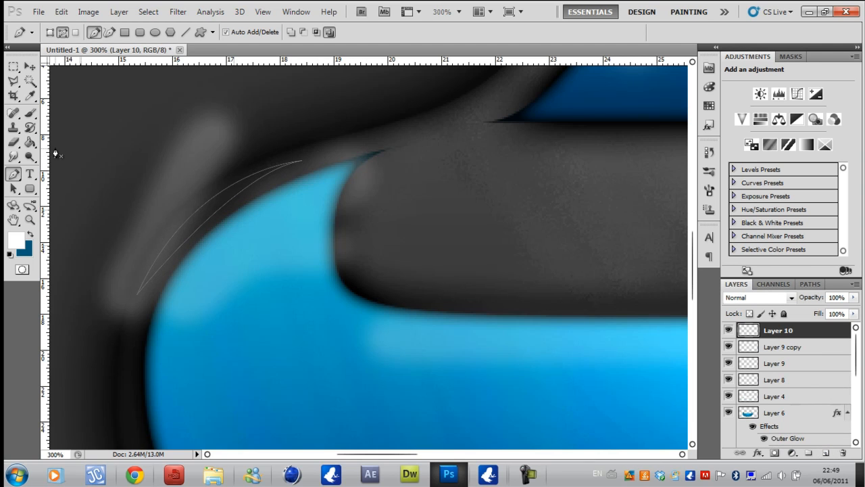
{"action": "right_click", "coordinate": [223, 231]}
{"action": "left_click", "coordinate": [255, 295]}
{"action": "left_click", "coordinate": [508, 114]}
{"action": "right_click", "coordinate": [183, 177]}
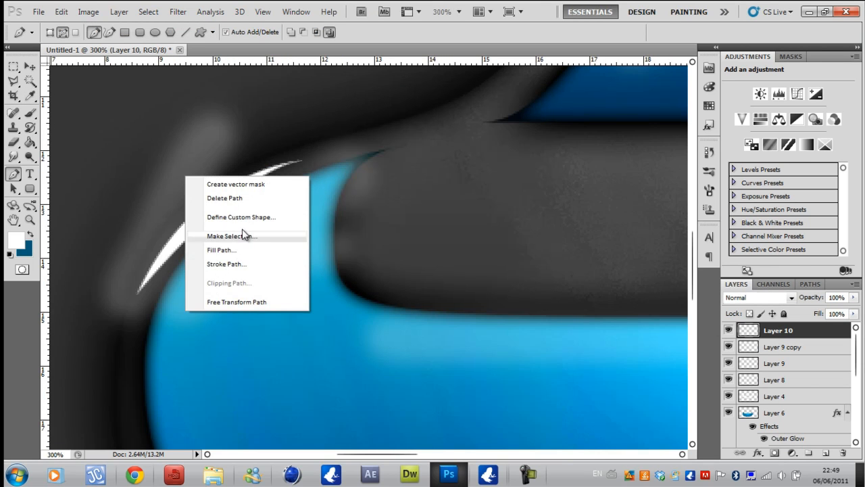
{"action": "left_click", "coordinate": [240, 198]}
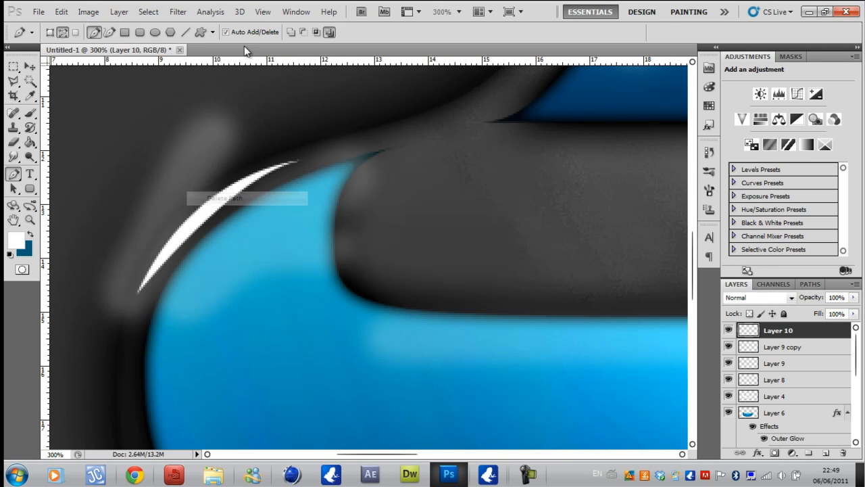
- Blur the white crescent on Layer 10 by reapplying the last used filter
{"action": "left_click", "coordinate": [178, 11]}
{"action": "left_click", "coordinate": [237, 13]}
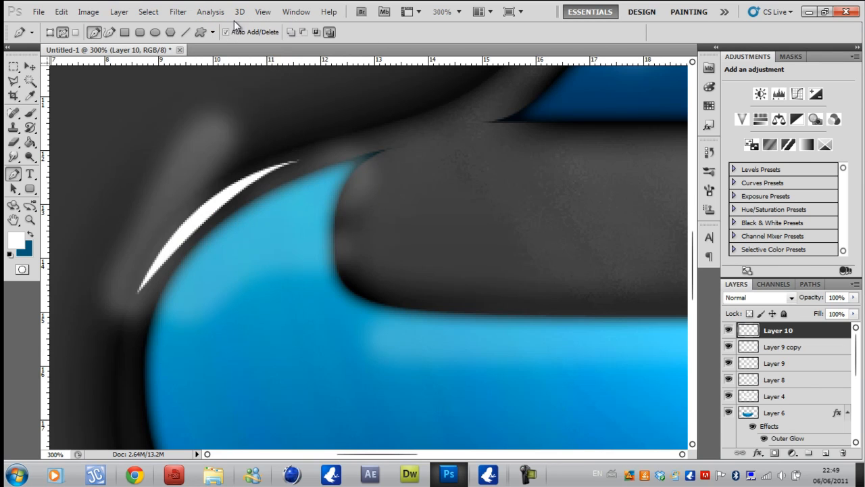
{"action": "left_click", "coordinate": [178, 12]}
{"action": "left_click", "coordinate": [190, 25]}
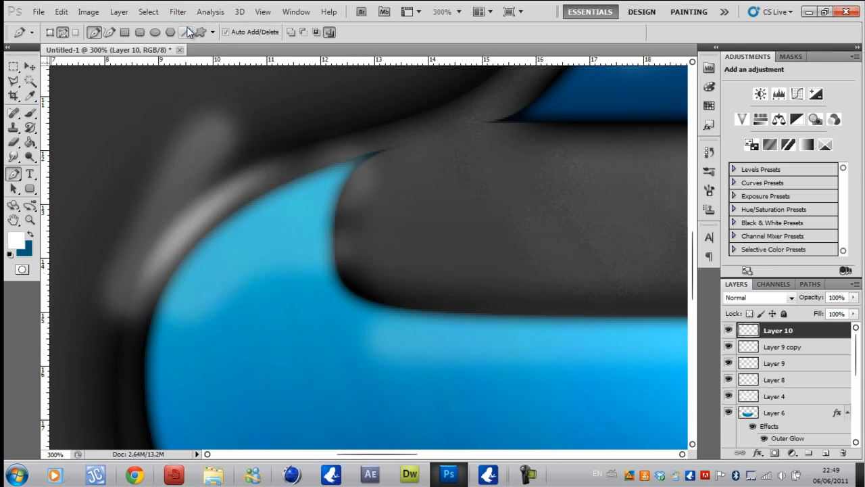
- Hide Layer 4 and set the blend mode of the crescent's Layer 10 to Overlay
{"action": "left_click", "coordinate": [728, 396]}
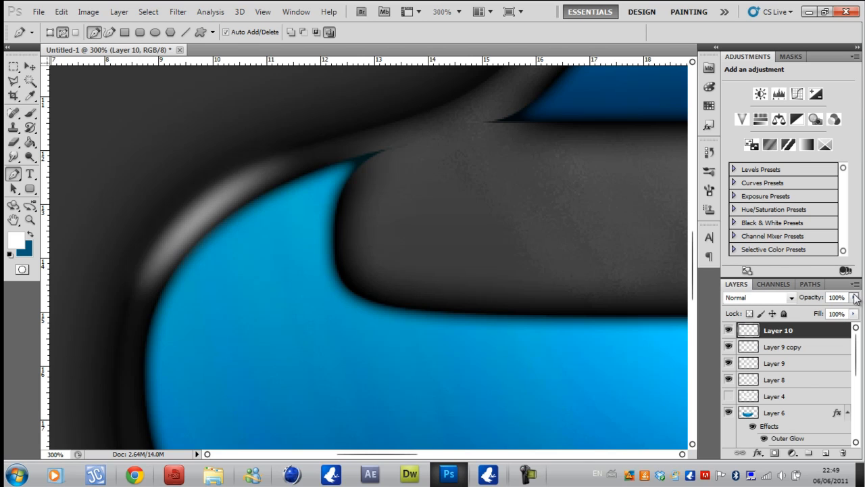
{"action": "left_click", "coordinate": [796, 298]}
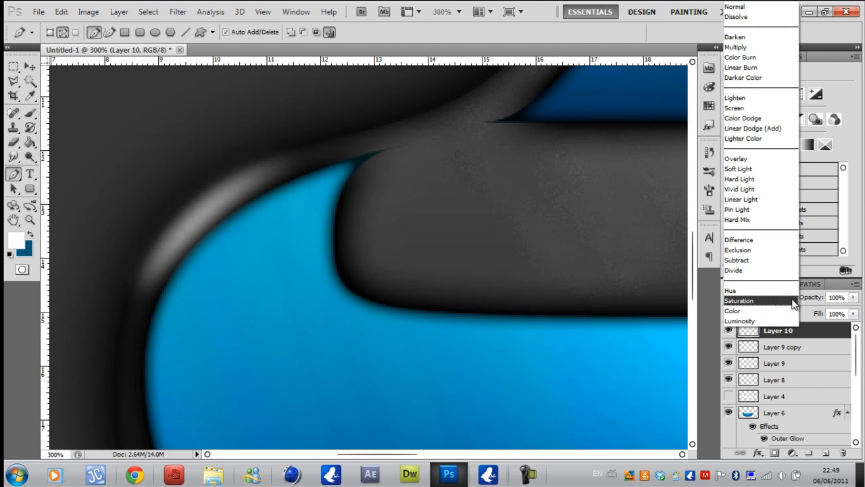
{"action": "left_click", "coordinate": [744, 160]}
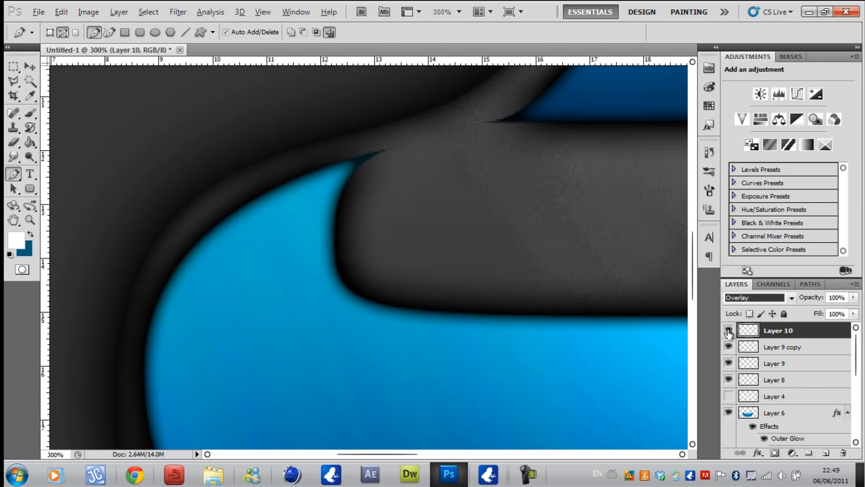
{"action": "key", "text": "space"}
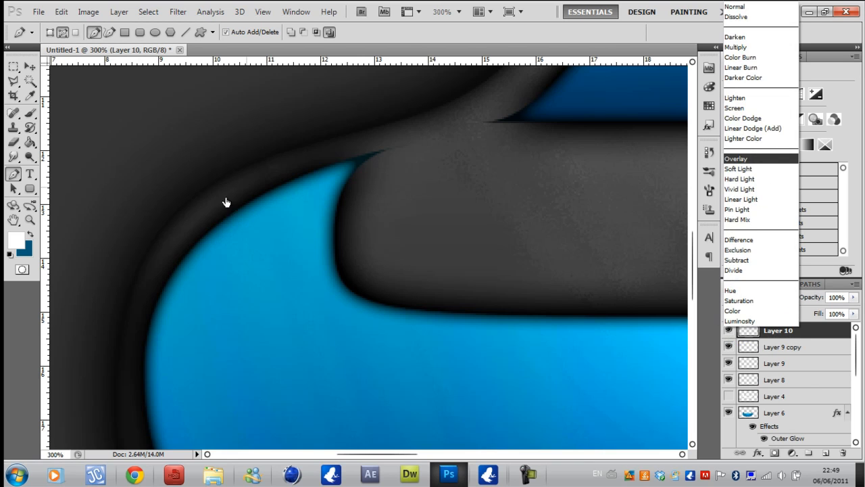
{"action": "left_click", "coordinate": [193, 248]}
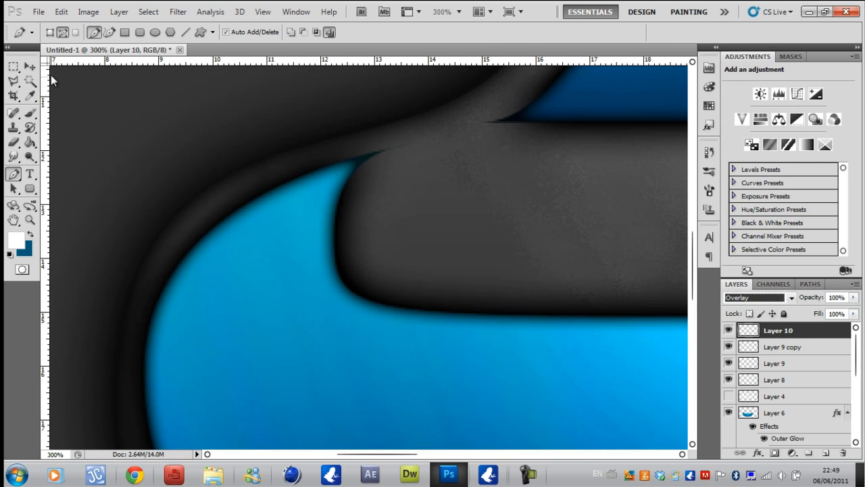
- Duplicate the Overlay crescent layer three times to strengthen the border highlight
{"action": "left_click", "coordinate": [29, 66]}
{"action": "key", "text": "space"}
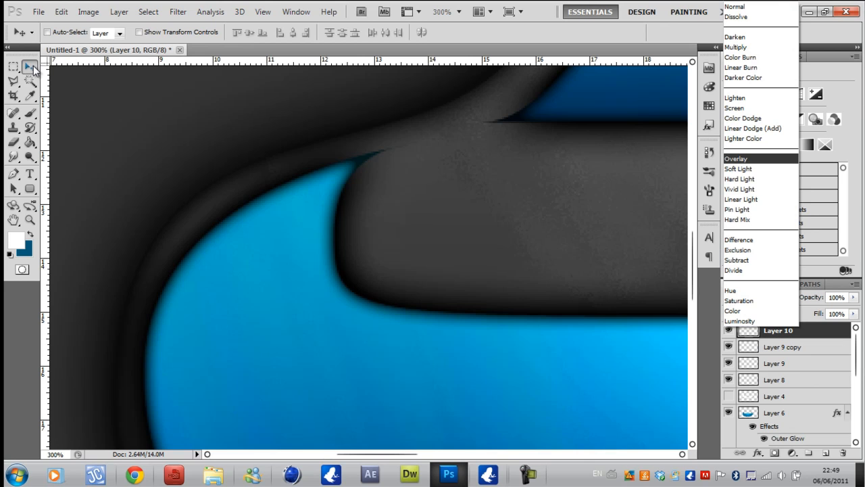
{"action": "left_click", "coordinate": [181, 267]}
{"action": "left_click", "coordinate": [182, 267]}
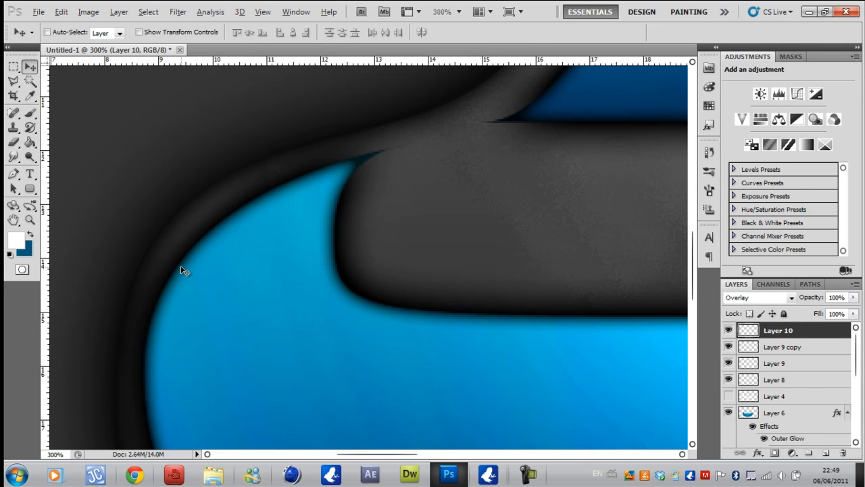
{"action": "key", "text": "ctrl+j"}
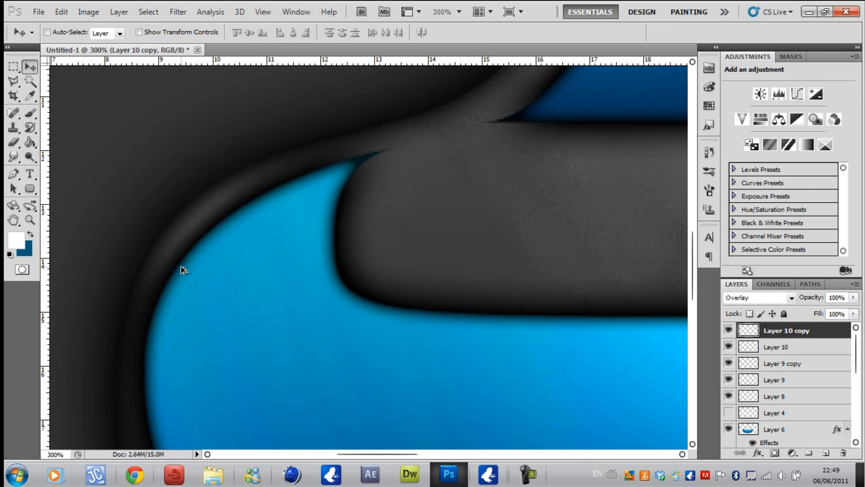
{"action": "key", "text": "ctrl+j"}
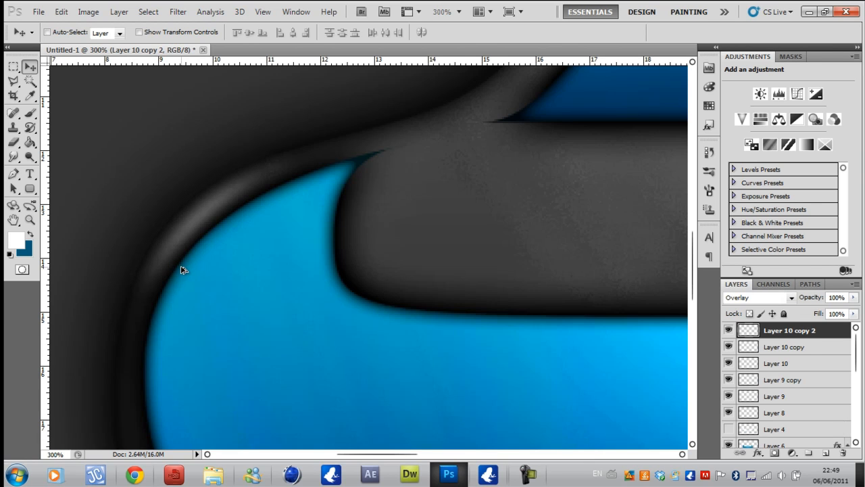
{"action": "key", "text": "ctrl+j"}
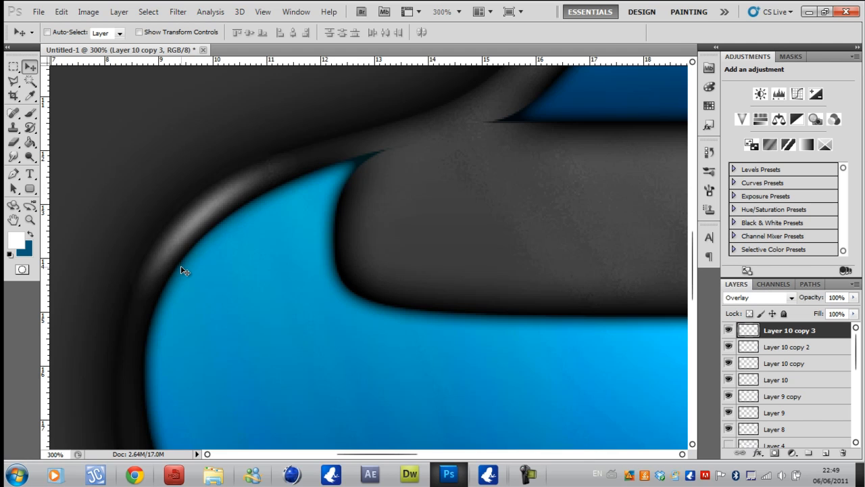
- With Layer 6 selected, draw a closed curved highlight path with the Pen tool inside the lower blue shape's upper-left tip
{"action": "left_click", "coordinate": [29, 220]}
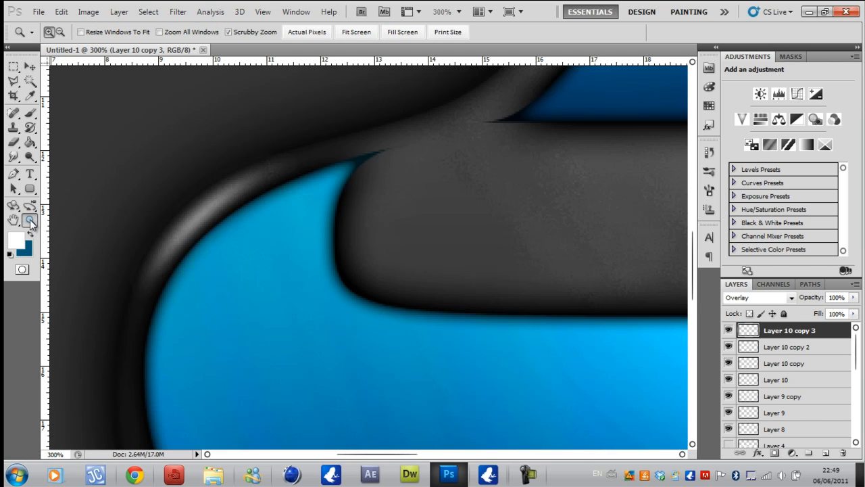
{"action": "left_click_drag", "start_coordinate": [855, 348], "coordinate": [853, 376]}
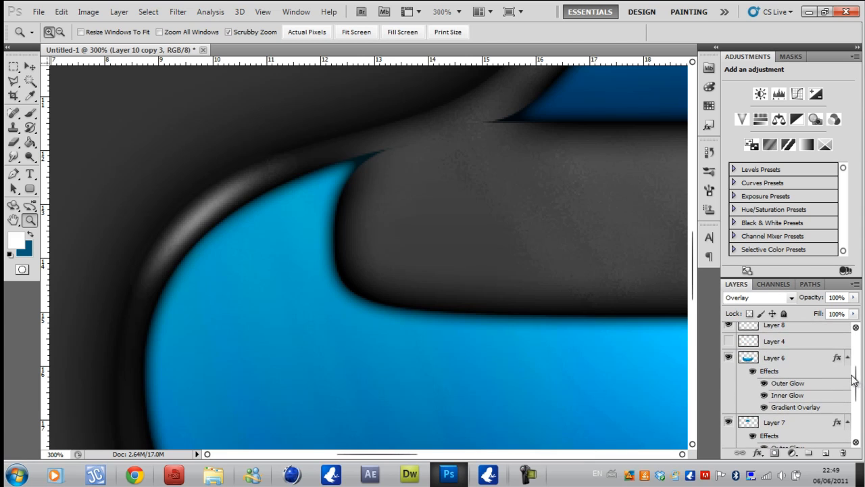
{"action": "left_click", "coordinate": [749, 359]}
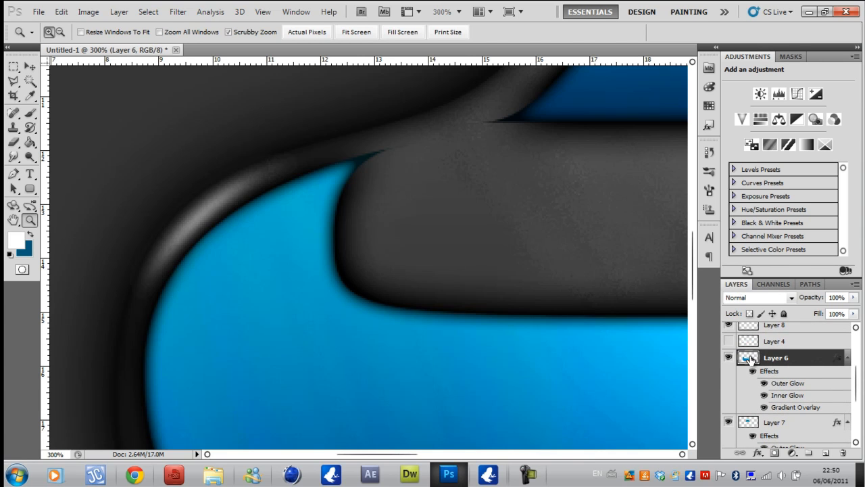
{"action": "left_click", "coordinate": [13, 173]}
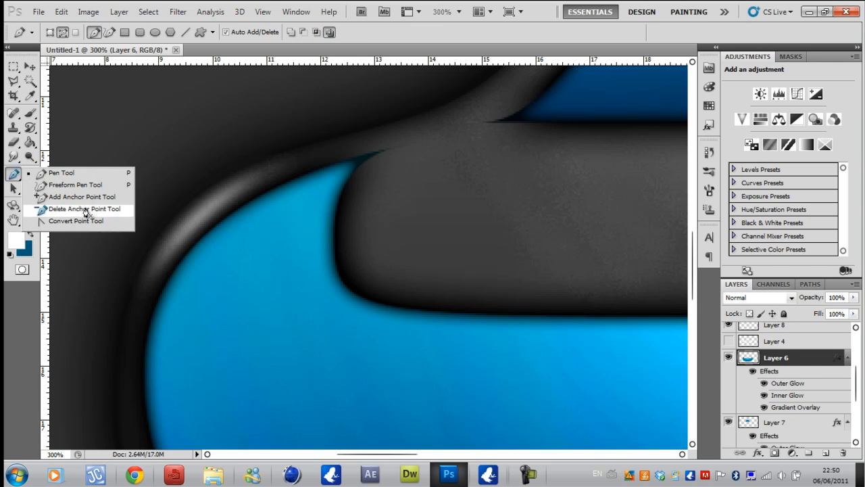
{"action": "left_click", "coordinate": [181, 281]}
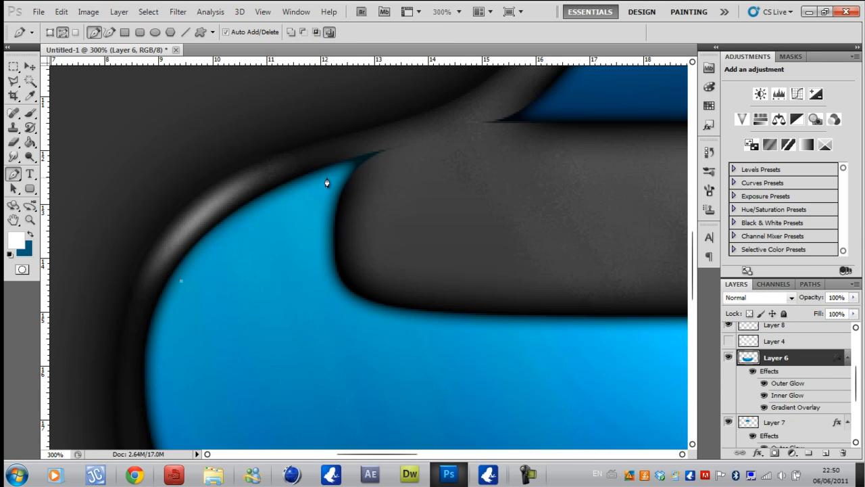
{"action": "left_click_drag", "start_coordinate": [375, 169], "coordinate": [458, 142]}
{"action": "left_click", "coordinate": [337, 177], "text": "alt"}
{"action": "left_click", "coordinate": [322, 258]}
{"action": "left_click_drag", "start_coordinate": [332, 308], "coordinate": [335, 308]}
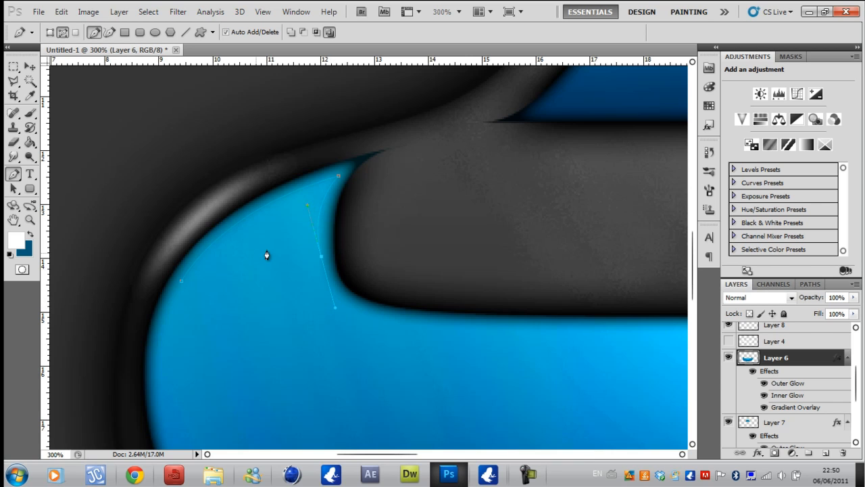
{"action": "left_click", "coordinate": [322, 260], "text": "alt"}
{"action": "left_click_drag", "start_coordinate": [181, 281], "coordinate": [75, 376]}
{"action": "key", "text": "Return"}
{"action": "right_click", "coordinate": [281, 287]}
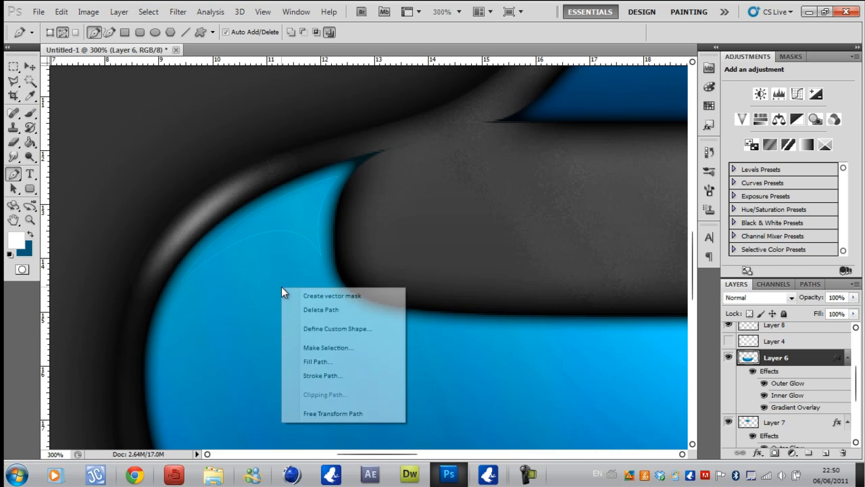
{"action": "left_click", "coordinate": [331, 364]}
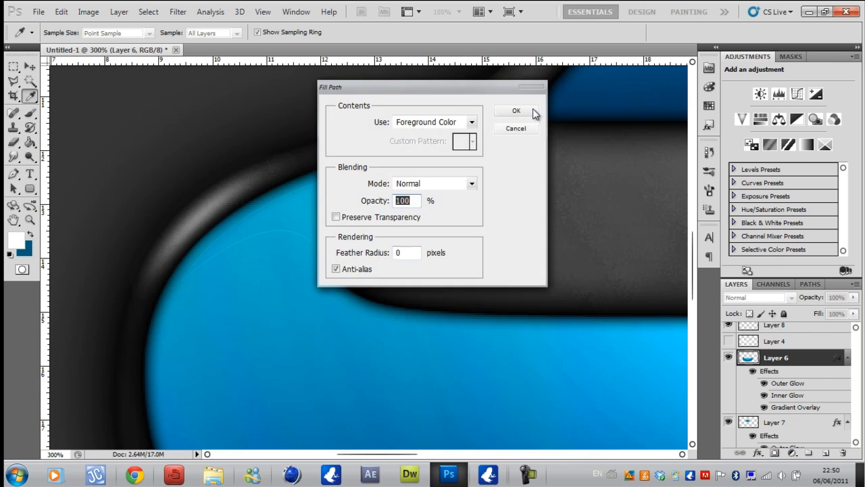
{"action": "left_click", "coordinate": [531, 110]}
{"action": "key", "text": "ctrl+z"}
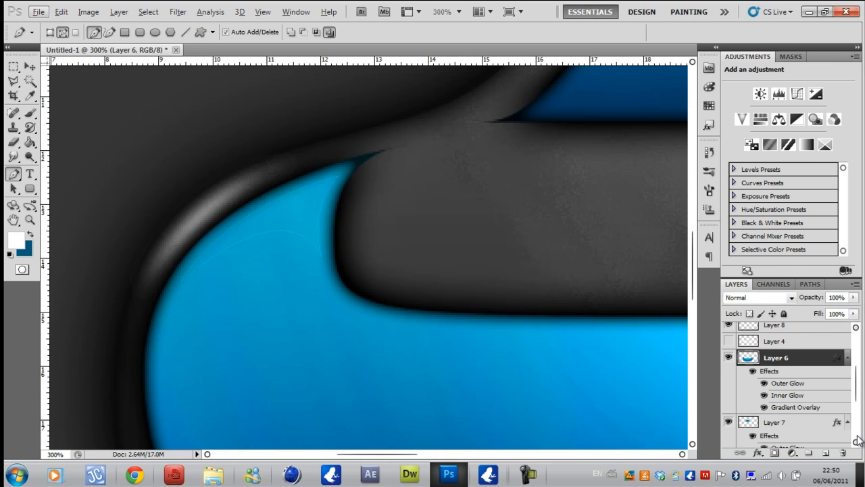
- Fill the curved highlight path with the white foreground colour on a new layer above Layer 6 and delete the path
{"action": "left_click", "coordinate": [825, 452]}
{"action": "right_click", "coordinate": [283, 232]}
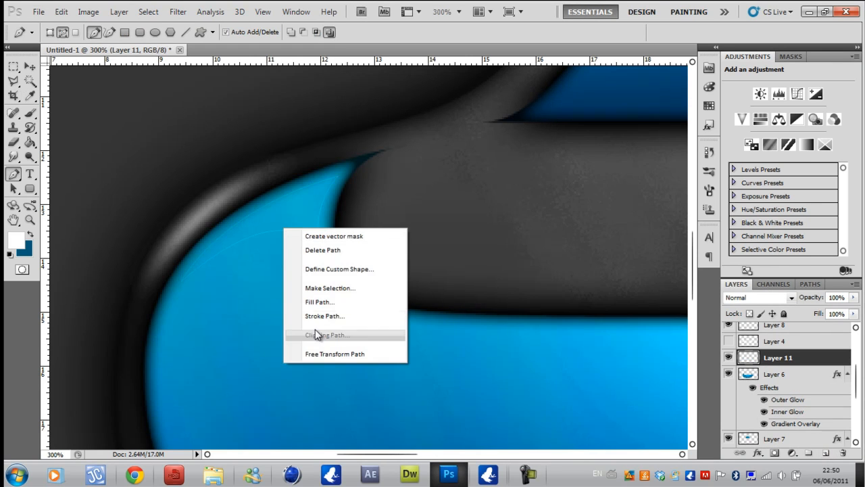
{"action": "left_click", "coordinate": [301, 299]}
{"action": "left_click", "coordinate": [534, 110]}
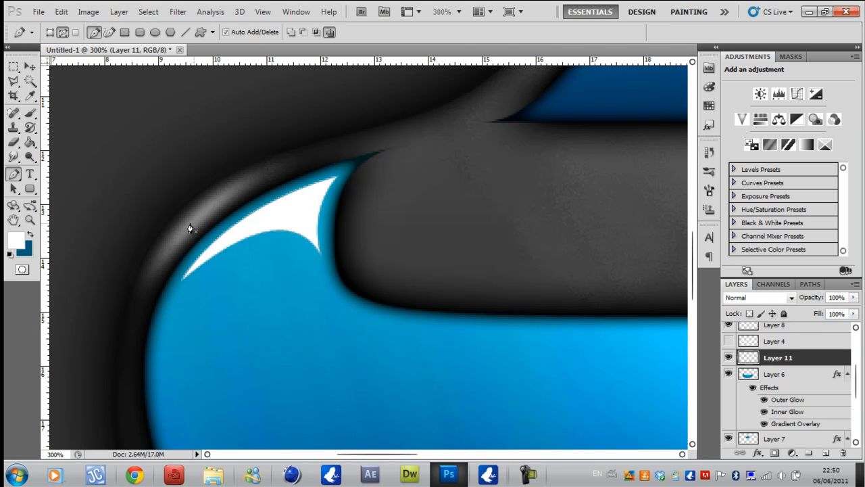
{"action": "right_click", "coordinate": [250, 245]}
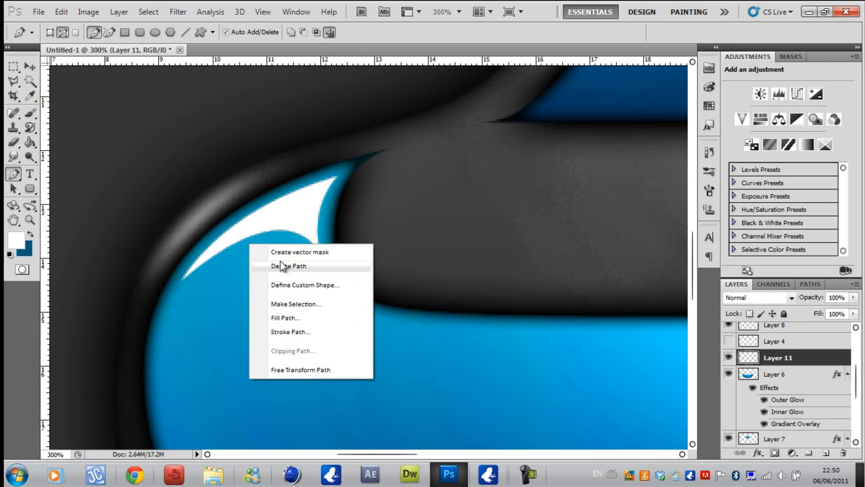
{"action": "left_click", "coordinate": [280, 268]}
{"action": "right_click", "coordinate": [285, 270]}
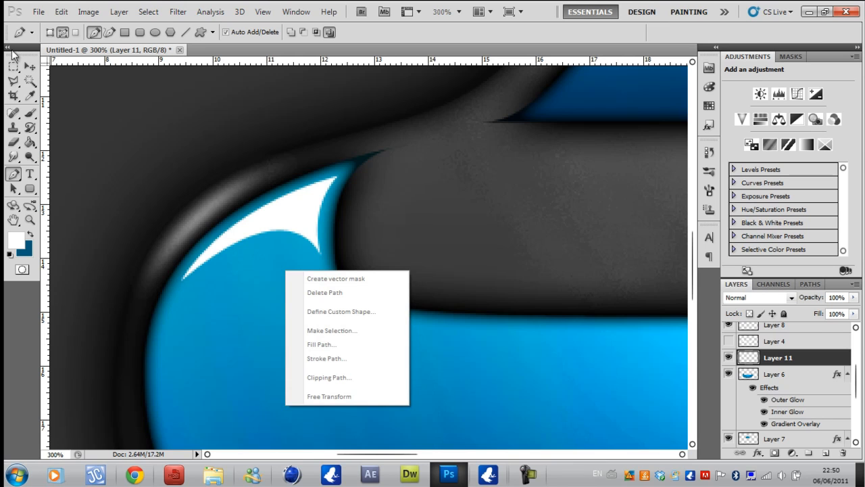
{"action": "key", "text": "Escape"}
- Set Layer 11's blend mode to Overlay and delete the leftover path point
{"action": "left_click", "coordinate": [30, 66]}
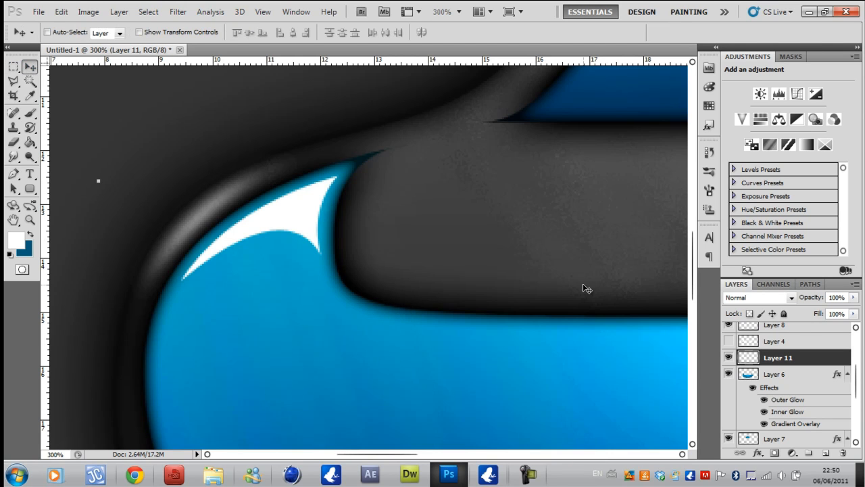
{"action": "left_click", "coordinate": [792, 298]}
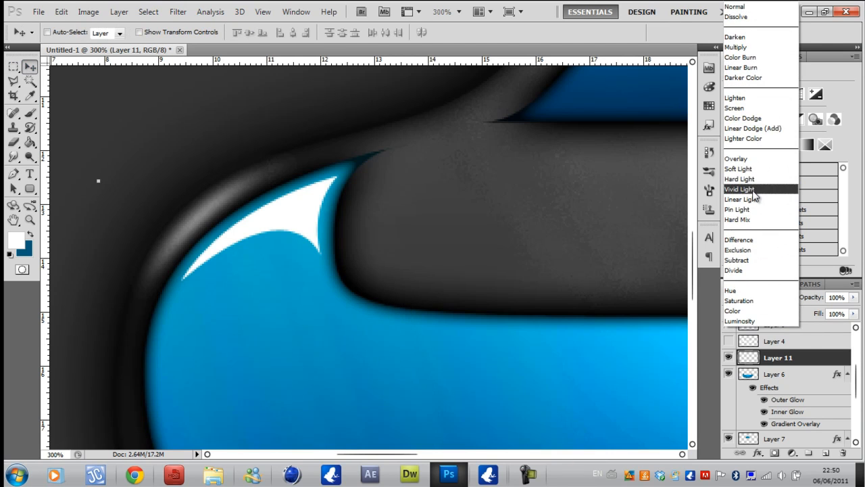
{"action": "left_click", "coordinate": [738, 158]}
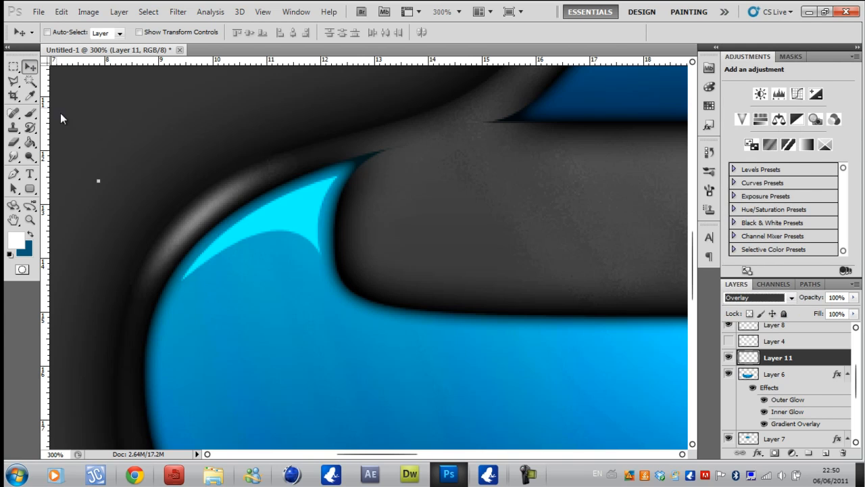
{"action": "left_click", "coordinate": [14, 65]}
{"action": "left_click", "coordinate": [13, 174]}
{"action": "right_click", "coordinate": [242, 219]}
{"action": "left_click", "coordinate": [277, 242]}
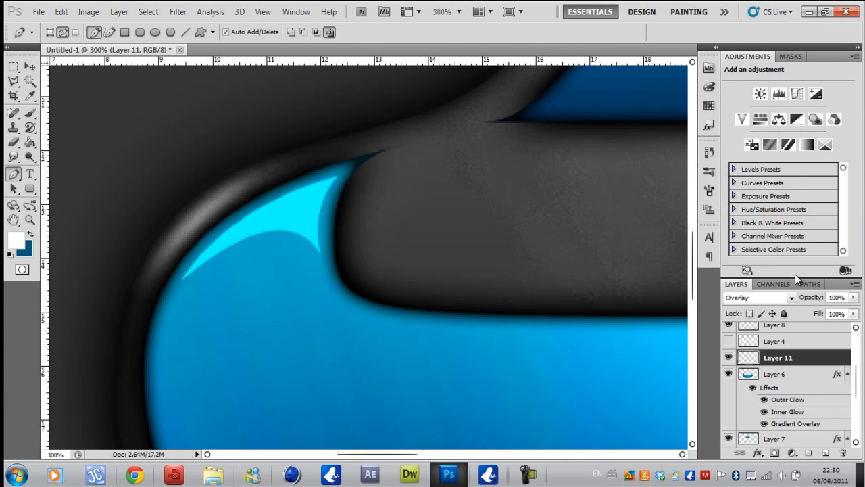
- Lower Layer 11's opacity to 43%
{"action": "left_click", "coordinate": [853, 298]}
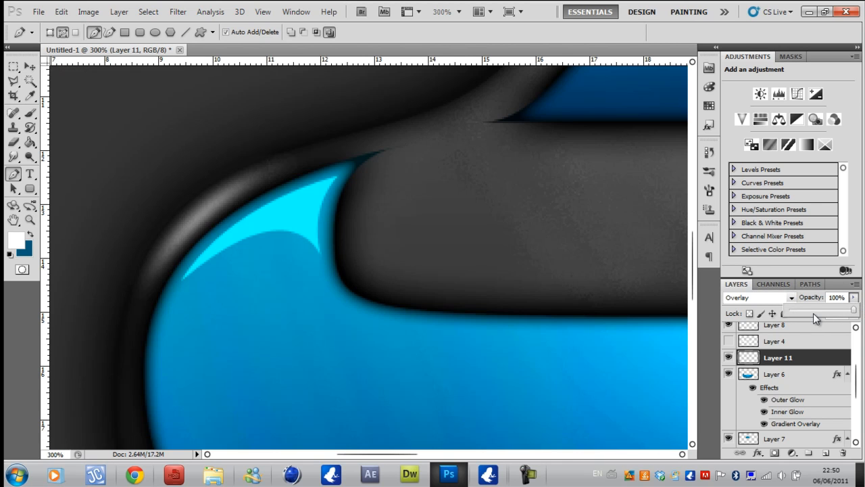
{"action": "left_click_drag", "start_coordinate": [821, 310], "coordinate": [820, 310]}
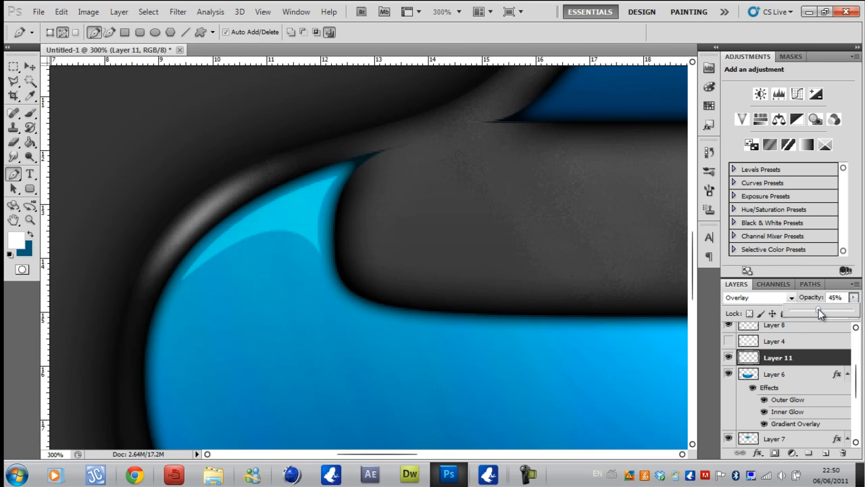
{"action": "left_click", "coordinate": [30, 219]}
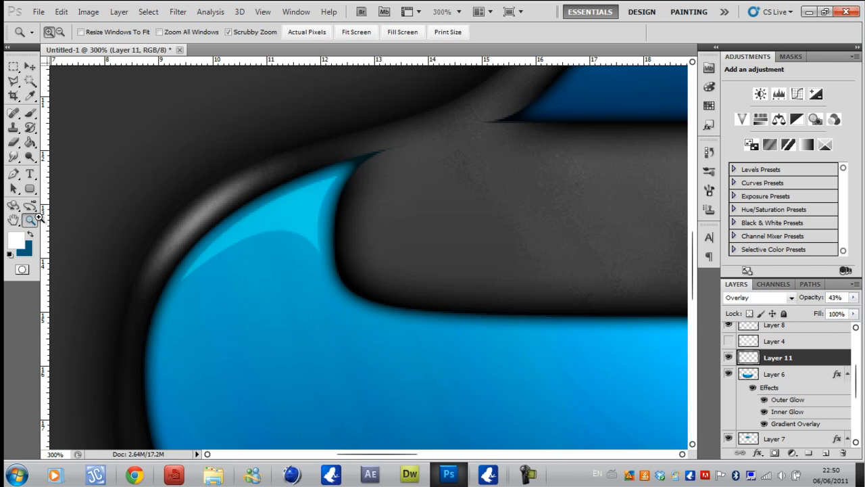
- Fade the upper part of Layer 11's highlight with the Eraser at 32% opacity and a 112 px brush
{"action": "left_click", "coordinate": [13, 141]}
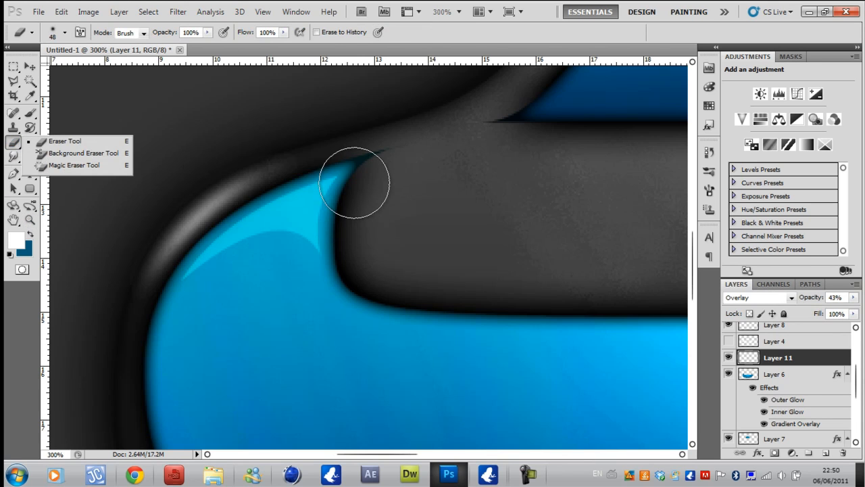
{"action": "left_click", "coordinate": [206, 33]}
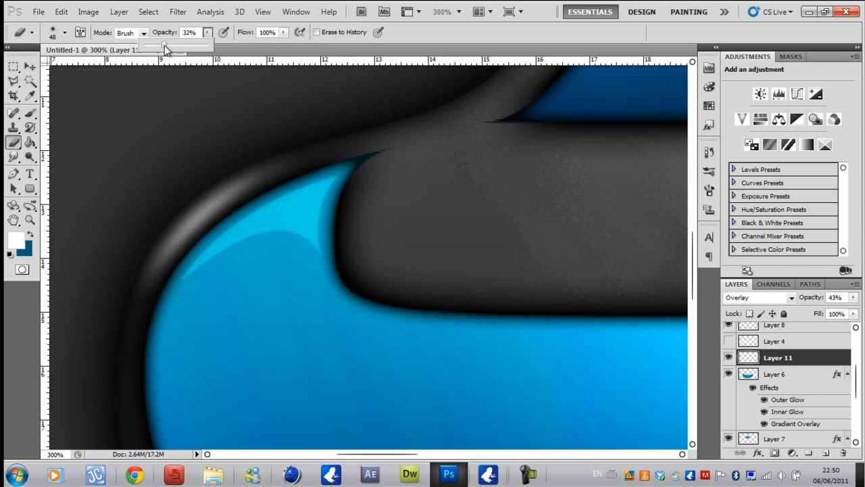
{"action": "left_click", "coordinate": [65, 33]}
{"action": "left_click", "coordinate": [91, 67]}
{"action": "left_click_drag", "start_coordinate": [307, 177], "coordinate": [239, 173]}
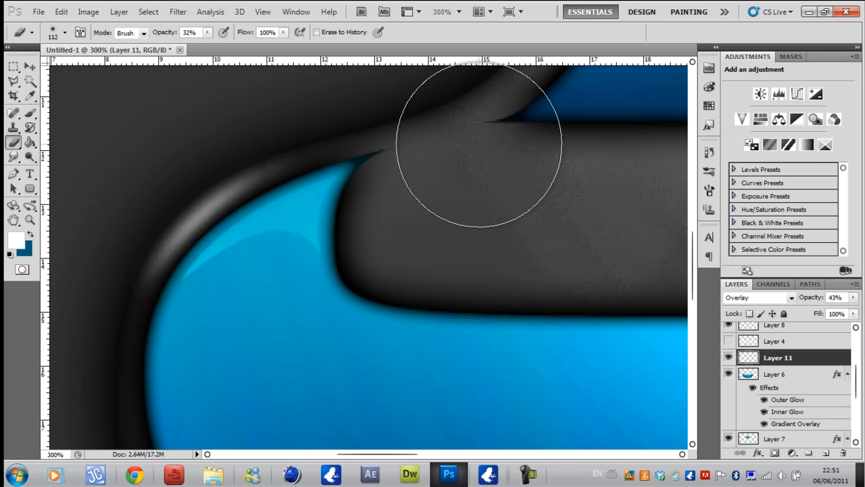
- Raise Layer 11's opacity to 82%
{"action": "left_click", "coordinate": [14, 67]}
{"action": "right_click", "coordinate": [15, 75]}
{"action": "left_click", "coordinate": [204, 187]}
{"action": "mouse_move", "coordinate": [854, 298]}
{"action": "left_mouse_down"}
{"action": "mouse_move", "coordinate": [834, 314]}
{"action": "mouse_move", "coordinate": [845, 312]}
{"action": "left_mouse_up"}
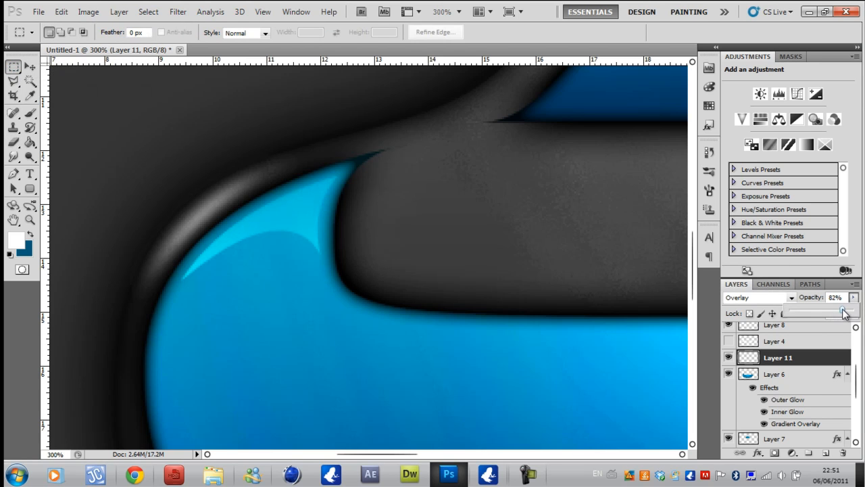
{"action": "left_click", "coordinate": [30, 220]}
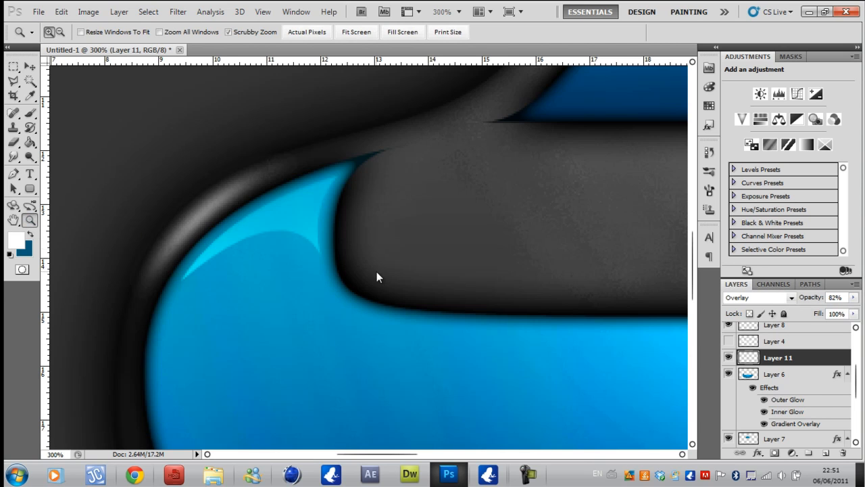
{"action": "right_click", "coordinate": [354, 262]}
{"action": "left_click", "coordinate": [409, 272]}
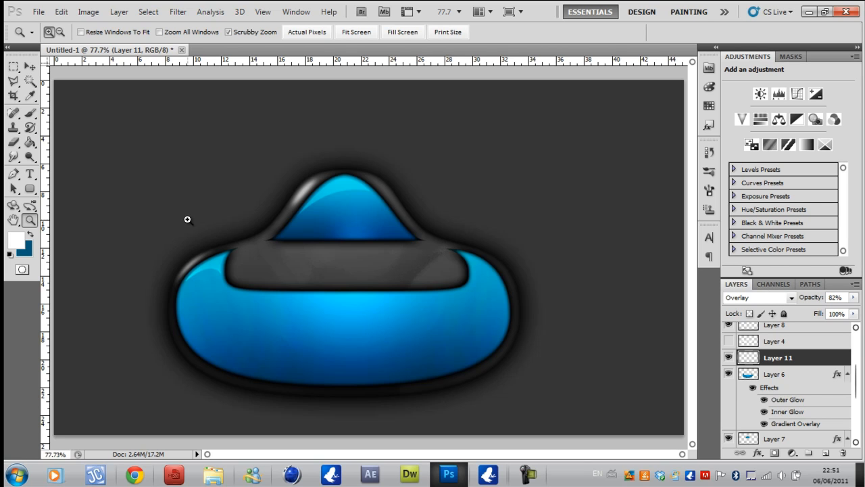
- Draw a closed curved Pen path around the lower-left corner of the upper blue shape, following its edge out to the pointed tip
{"action": "left_click_drag", "start_coordinate": [275, 237], "coordinate": [310, 250]}
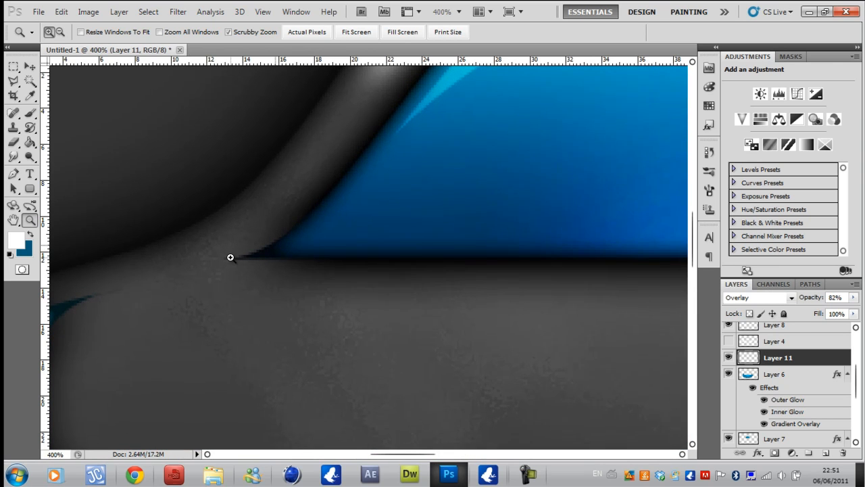
{"action": "left_click", "coordinate": [30, 112]}
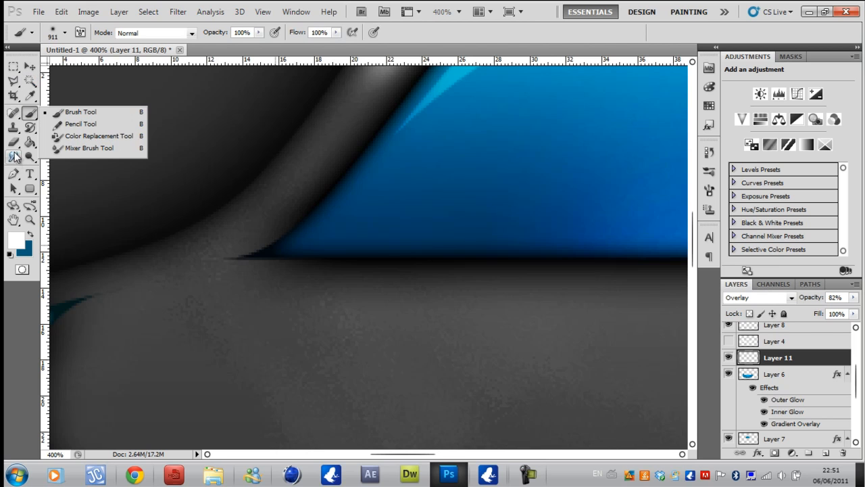
{"action": "left_click", "coordinate": [13, 175]}
{"action": "left_click", "coordinate": [231, 258]}
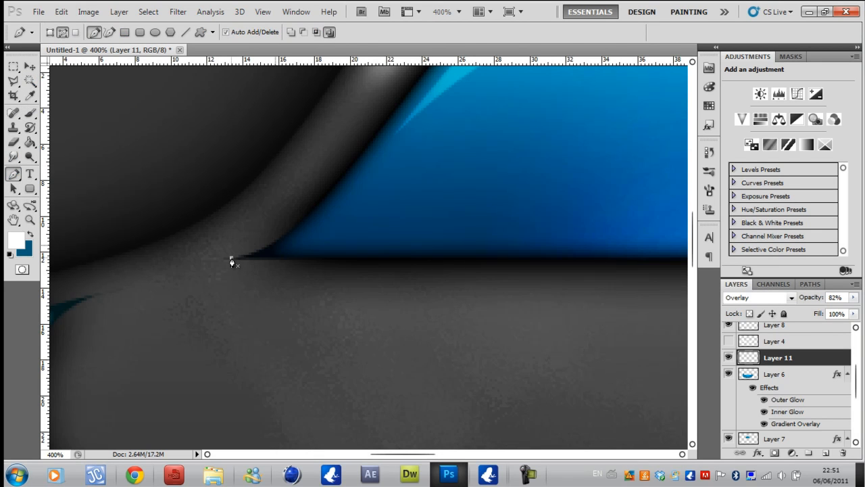
{"action": "left_click_drag", "start_coordinate": [347, 176], "coordinate": [427, 87]}
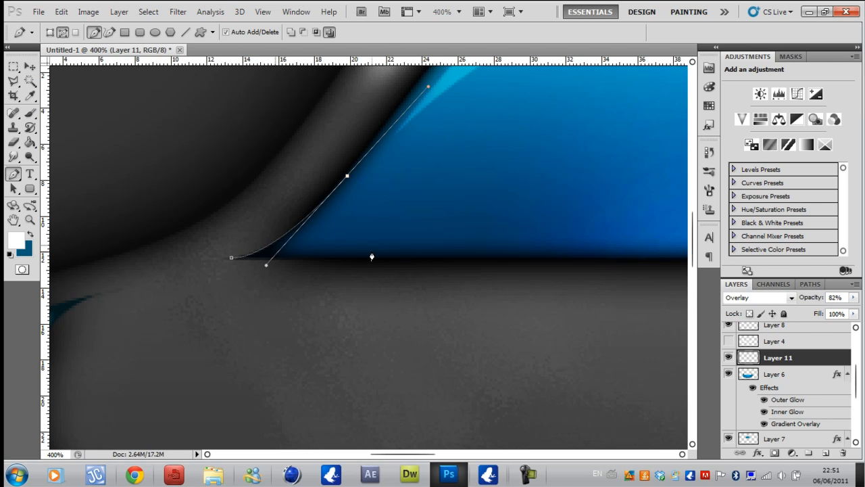
{"action": "left_click", "coordinate": [402, 258]}
{"action": "left_click", "coordinate": [232, 261]}
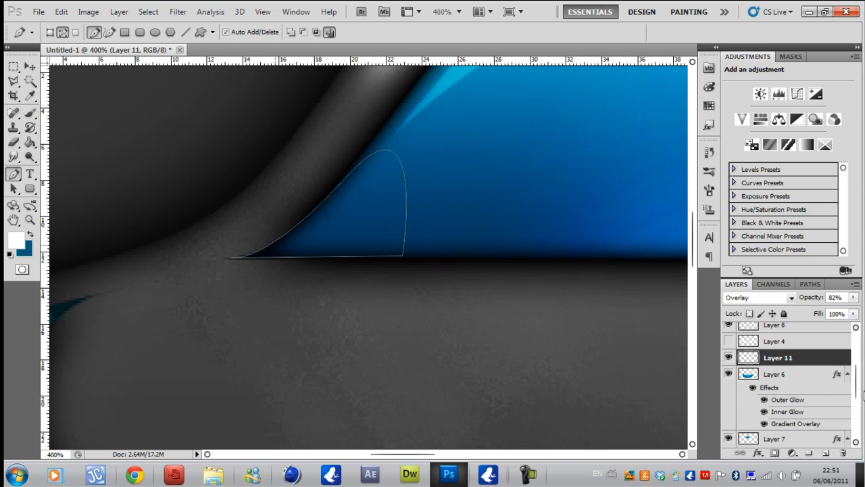
- Create a new layer directly above Layer 1 copy, beneath Layer 7
{"action": "scroll", "coordinate": [838, 405], "scroll_direction": "down", "scroll_amount": 5}
{"action": "left_click", "coordinate": [794, 441]}
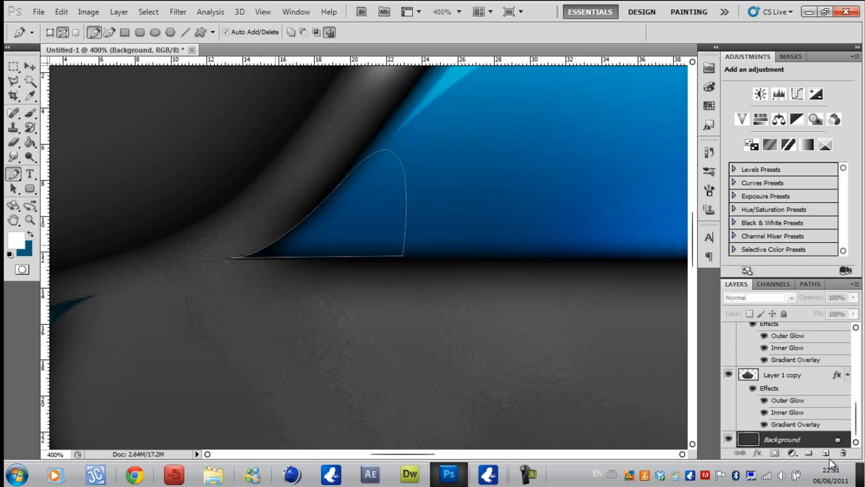
{"action": "left_click", "coordinate": [777, 364]}
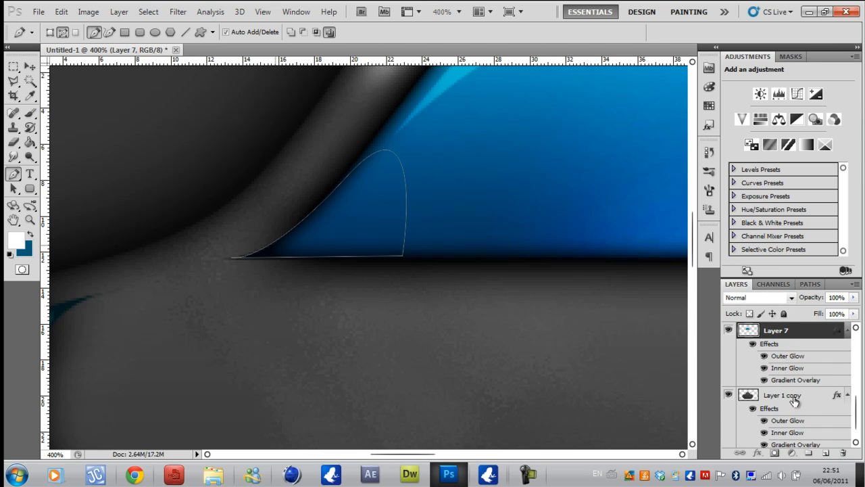
{"action": "left_click", "coordinate": [794, 397]}
{"action": "left_click", "coordinate": [826, 454]}
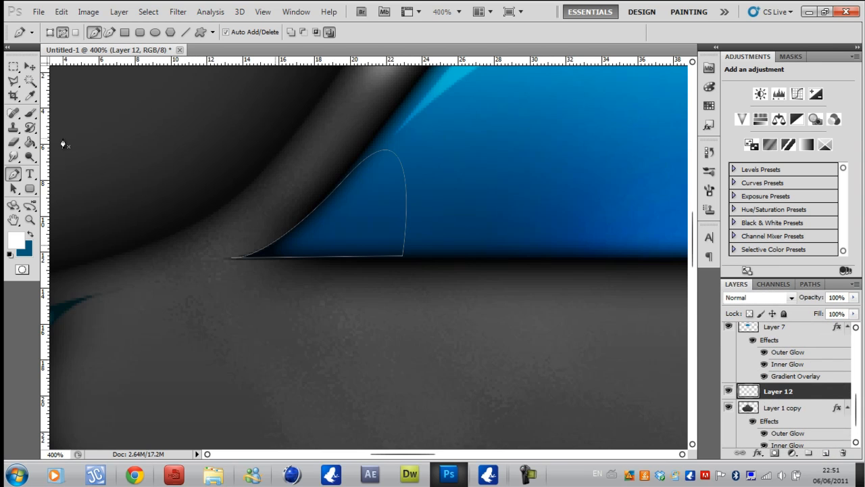
- Set the foreground colour to black, fill the corner path with it on Layer 12 at 100% opacity, and delete the path
{"action": "left_click", "coordinate": [19, 239]}
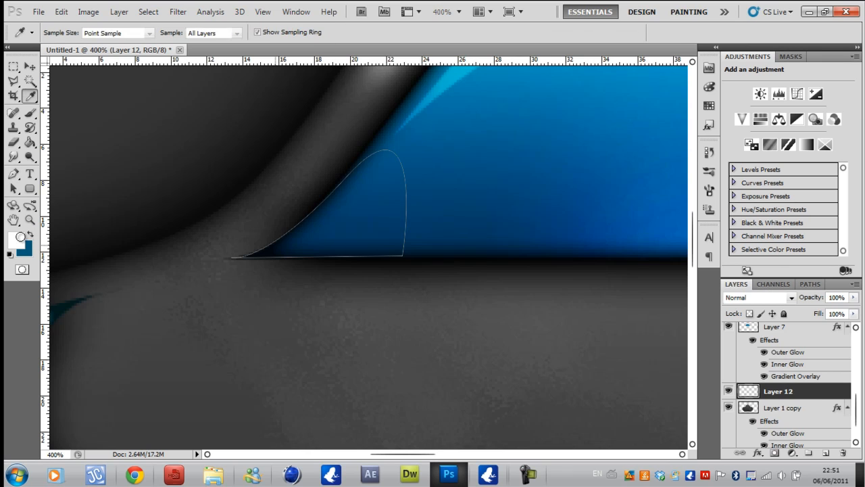
{"action": "left_click_drag", "start_coordinate": [388, 217], "coordinate": [344, 233]}
{"action": "left_click", "coordinate": [636, 61]}
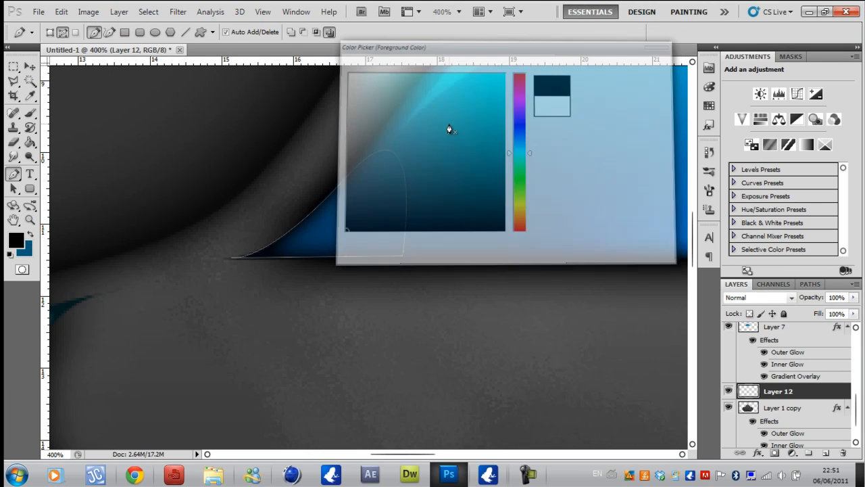
{"action": "left_click", "coordinate": [29, 142]}
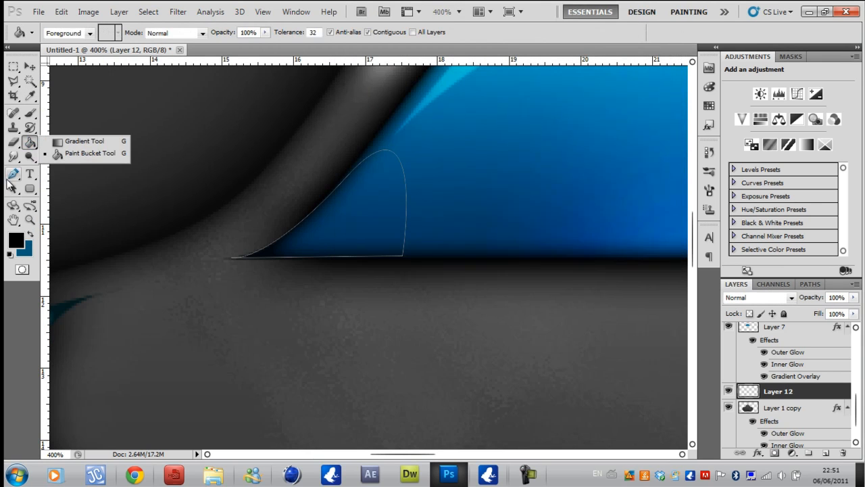
{"action": "left_click", "coordinate": [14, 174]}
{"action": "right_click", "coordinate": [376, 225]}
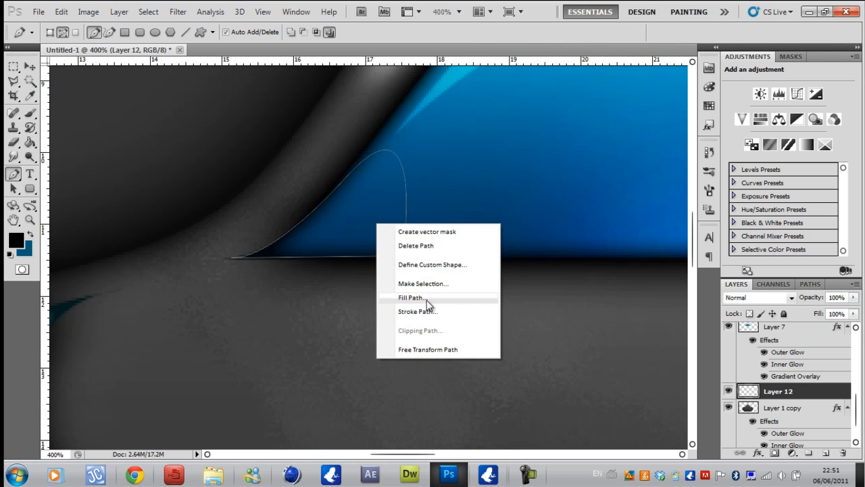
{"action": "left_click", "coordinate": [424, 298]}
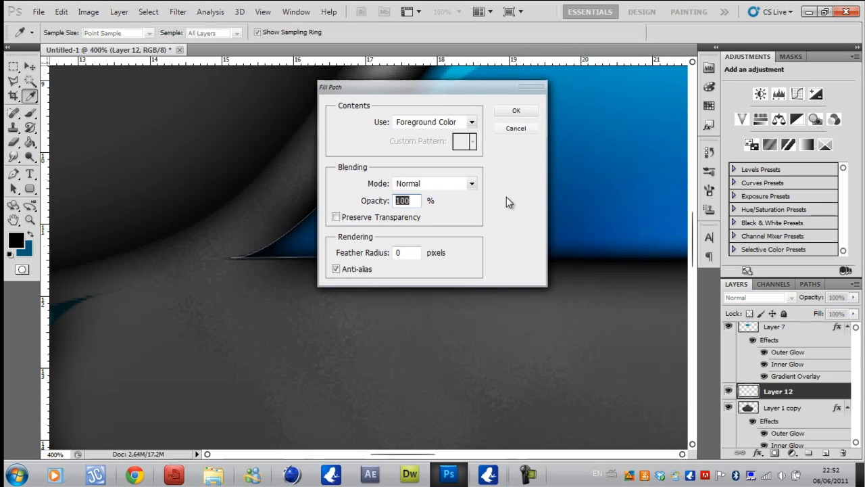
{"action": "left_click", "coordinate": [513, 110]}
{"action": "right_click", "coordinate": [316, 233]}
{"action": "left_click", "coordinate": [338, 257]}
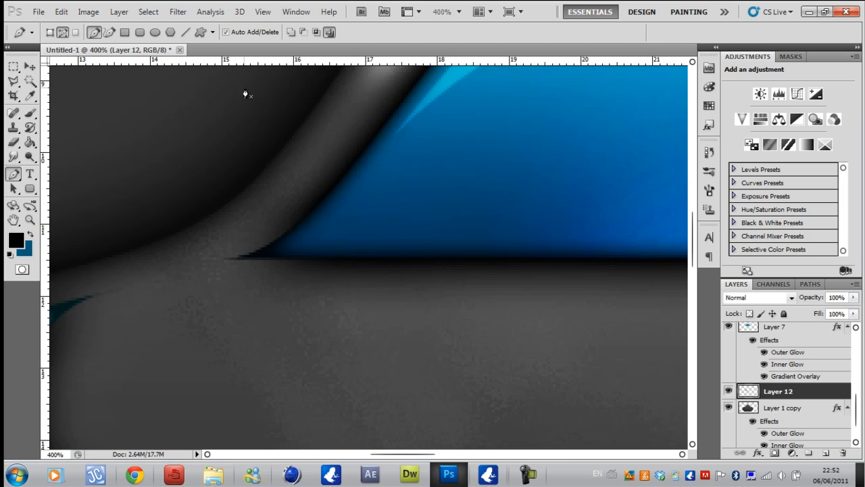
- Apply a Gaussian Blur with a 4.3-pixel radius to the black corner fill on Layer 12
{"action": "left_click", "coordinate": [178, 12]}
{"action": "mouse_move", "coordinate": [216, 118]}
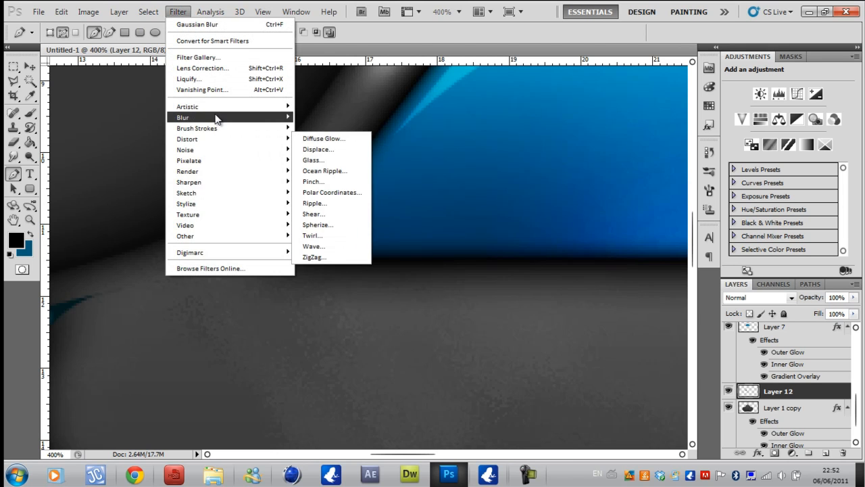
{"action": "left_click", "coordinate": [326, 160]}
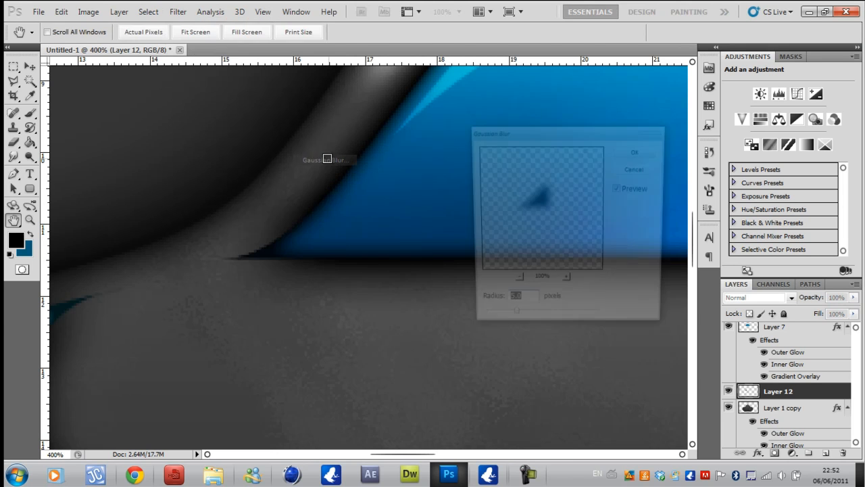
{"action": "mouse_move", "coordinate": [511, 323]}
{"action": "left_mouse_down"}
{"action": "mouse_move", "coordinate": [497, 325]}
{"action": "mouse_move", "coordinate": [507, 320]}
{"action": "left_mouse_up"}
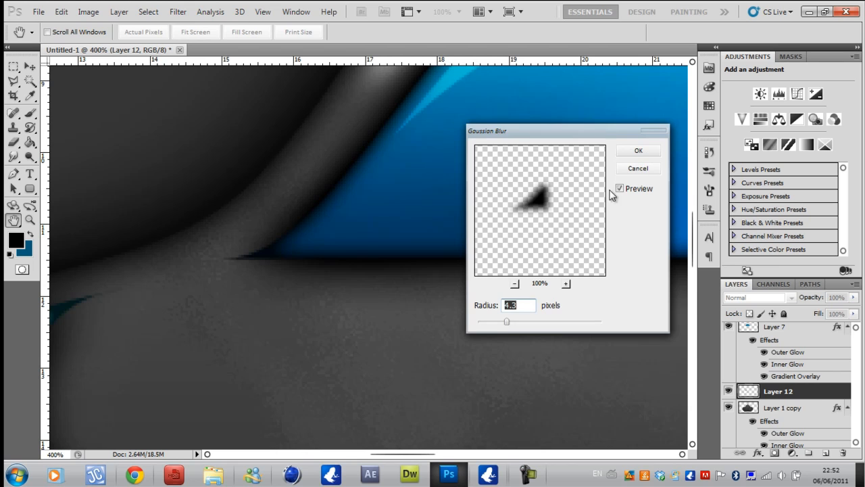
{"action": "left_click", "coordinate": [647, 154]}
{"action": "key", "text": "p"}
{"action": "left_click", "coordinate": [29, 66]}
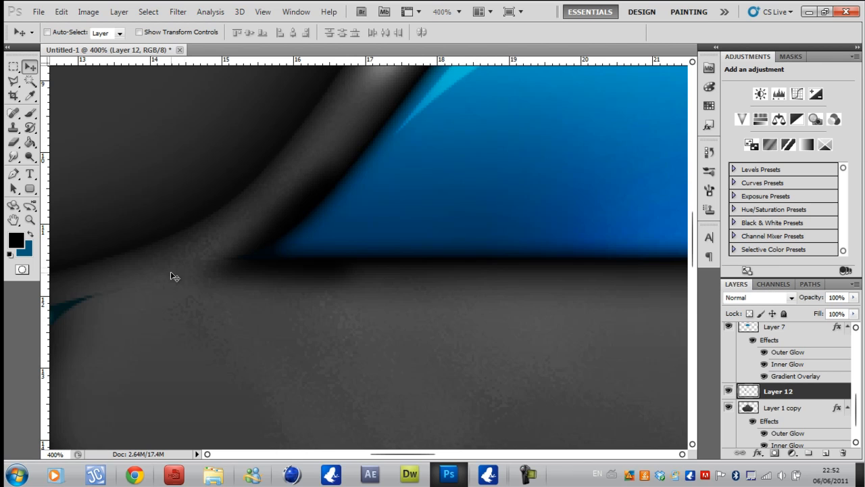
- Erase the excess black shadow along the border and below the corner on Layer 12 with a 48 px Eraser at 32% opacity
{"action": "left_click", "coordinate": [13, 142]}
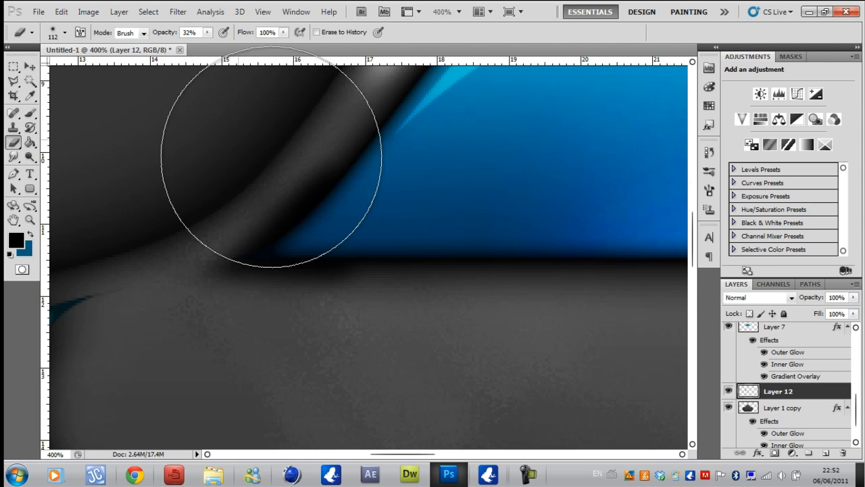
{"action": "left_click", "coordinate": [64, 34]}
{"action": "left_click", "coordinate": [57, 67]}
{"action": "left_click", "coordinate": [52, 66]}
{"action": "left_click", "coordinate": [323, 131]}
{"action": "mouse_move", "coordinate": [323, 131]}
{"action": "left_mouse_down"}
{"action": "mouse_move", "coordinate": [237, 187]}
{"action": "mouse_move", "coordinate": [344, 96]}
{"action": "mouse_move", "coordinate": [257, 207]}
{"action": "mouse_move", "coordinate": [291, 244]}
{"action": "mouse_move", "coordinate": [383, 261]}
{"action": "mouse_move", "coordinate": [296, 299]}
{"action": "mouse_move", "coordinate": [123, 325]}
{"action": "mouse_move", "coordinate": [358, 302]}
{"action": "left_mouse_up"}
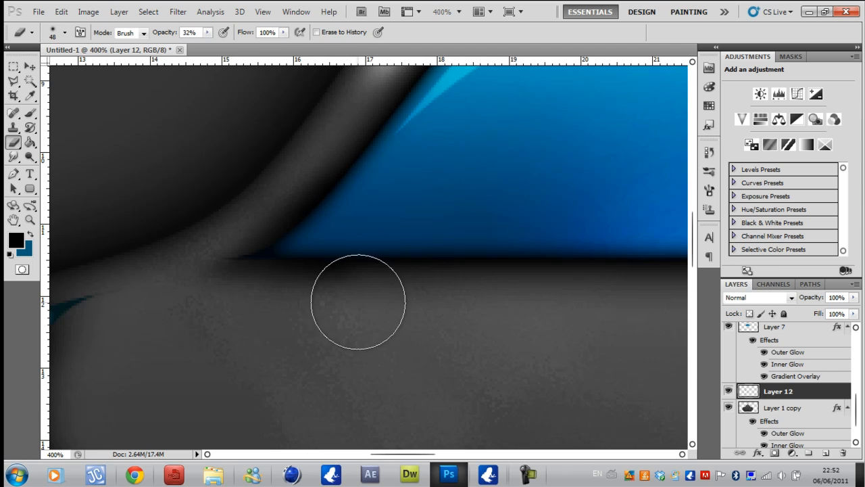
- Examine the shadowed corner of the upper blue shape up close and in the context of the whole graphic
{"action": "left_click", "coordinate": [29, 220]}
{"action": "right_click", "coordinate": [480, 302]}
{"action": "left_click", "coordinate": [504, 312]}
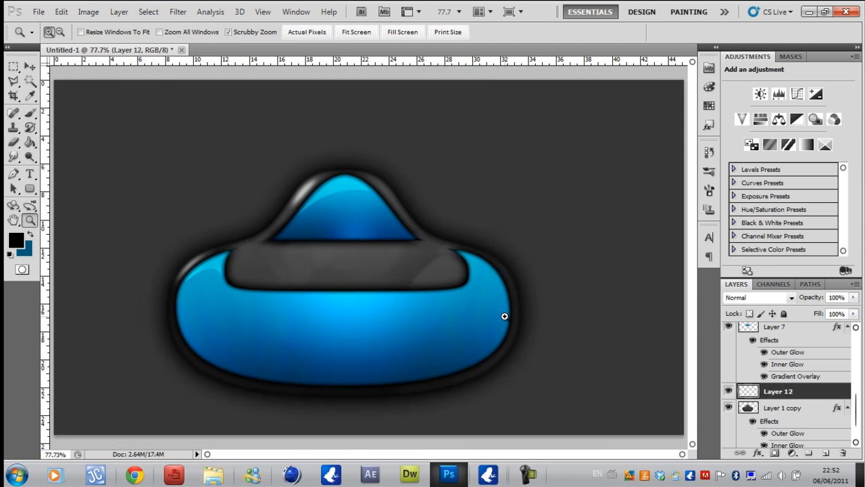
{"action": "left_click", "coordinate": [275, 247]}
{"action": "left_click_drag", "start_coordinate": [275, 246], "coordinate": [371, 211]}
{"action": "right_click", "coordinate": [323, 225]}
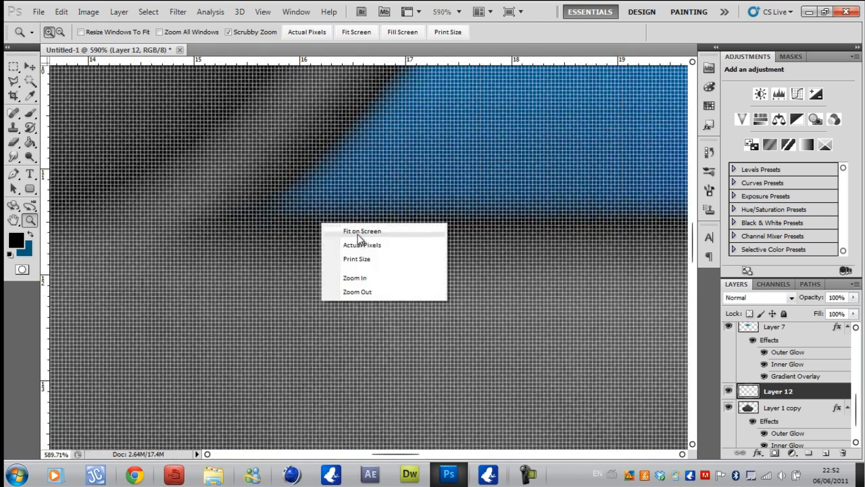
{"action": "left_click", "coordinate": [358, 232]}
{"action": "left_click", "coordinate": [279, 253]}
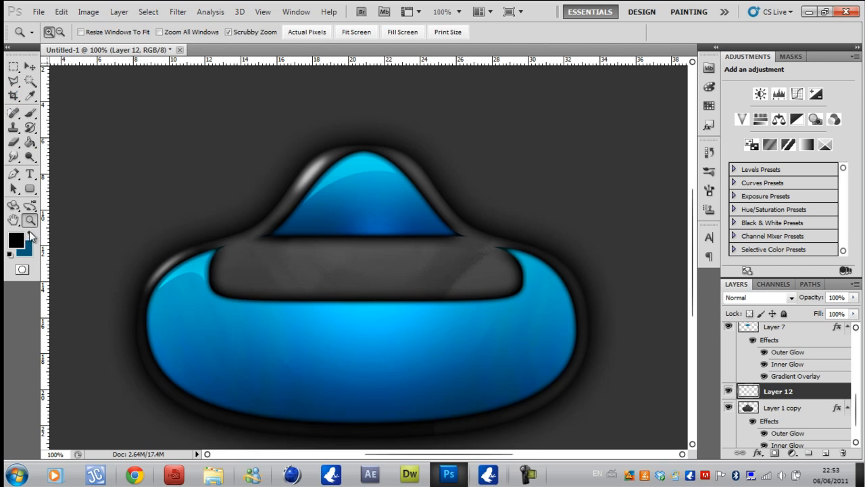
{"action": "left_click", "coordinate": [30, 95]}
{"action": "left_click", "coordinate": [29, 66]}
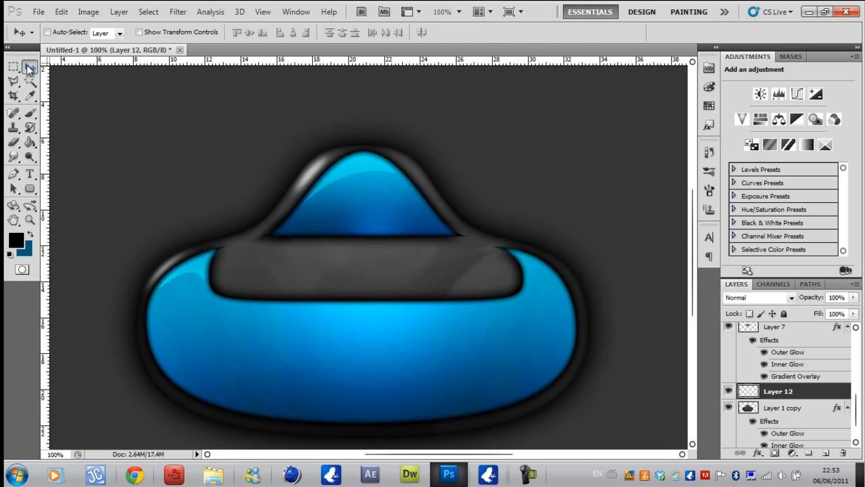
{"action": "left_click", "coordinate": [30, 220]}
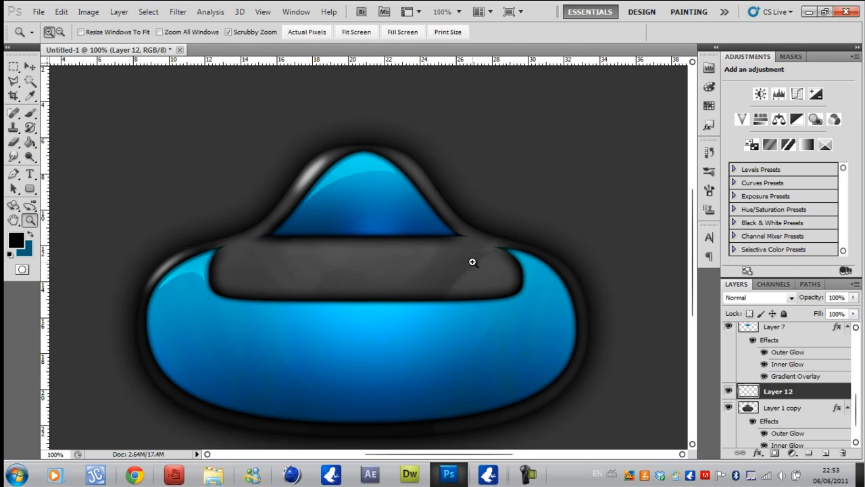
{"action": "left_click", "coordinate": [30, 67]}
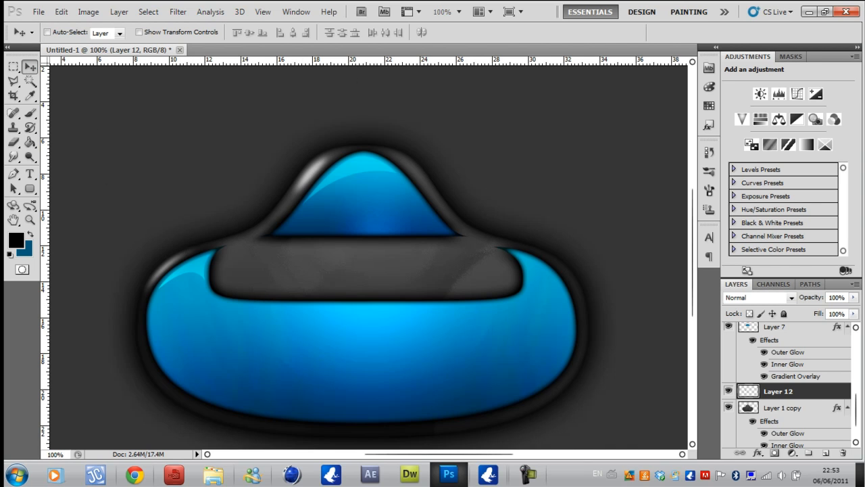
{"action": "left_click", "coordinate": [528, 474]}
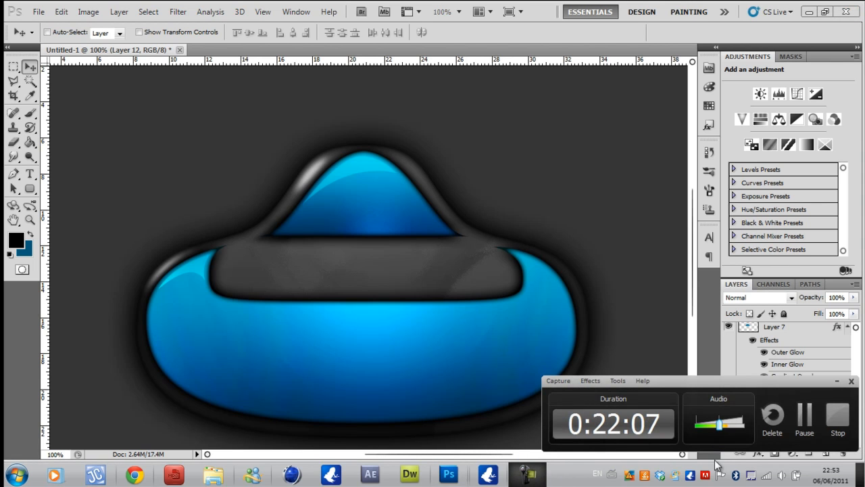